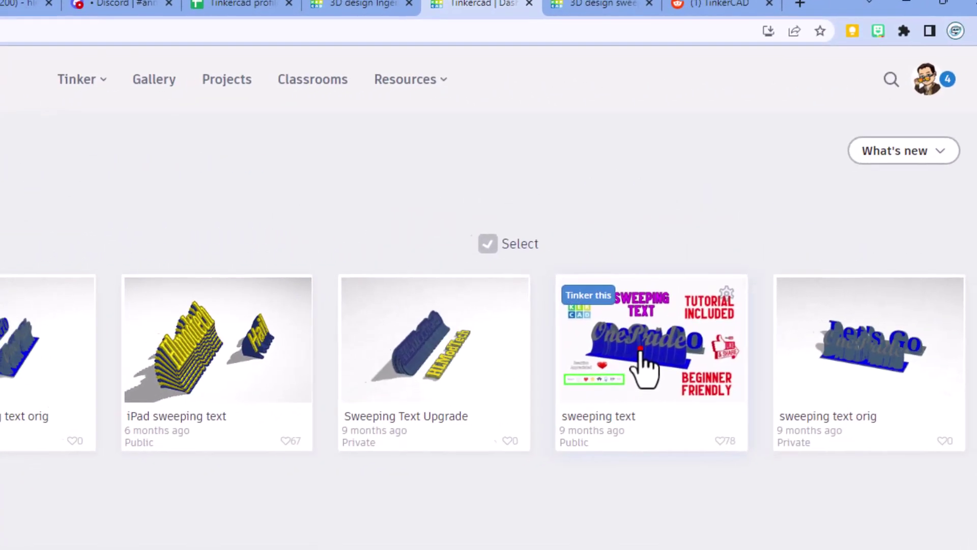
# Create a new 3D design from the dashboard.
pyautogui.click(642, 364)
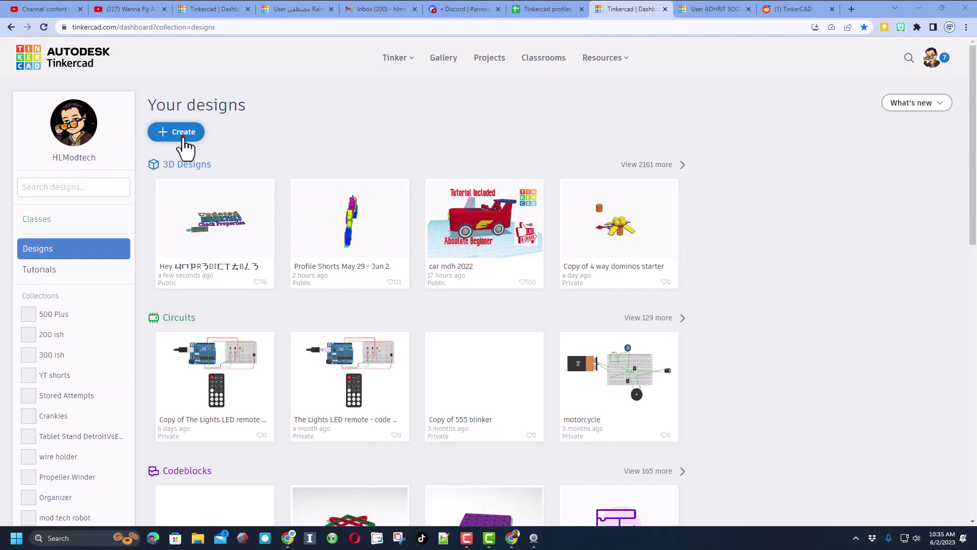
pyautogui.click(182, 133)
pyautogui.click(193, 167)
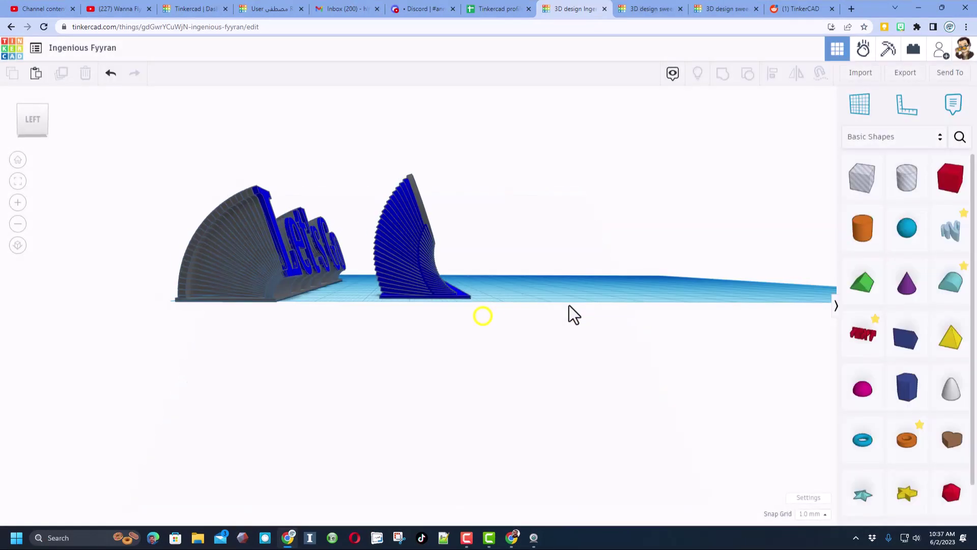
# Duplicate the flat OnePride script text at the base of the sweep and move the copy onto the open workplane in front.
pyautogui.moveTo(569, 304); pyautogui.dragTo(314, 321, button='right')
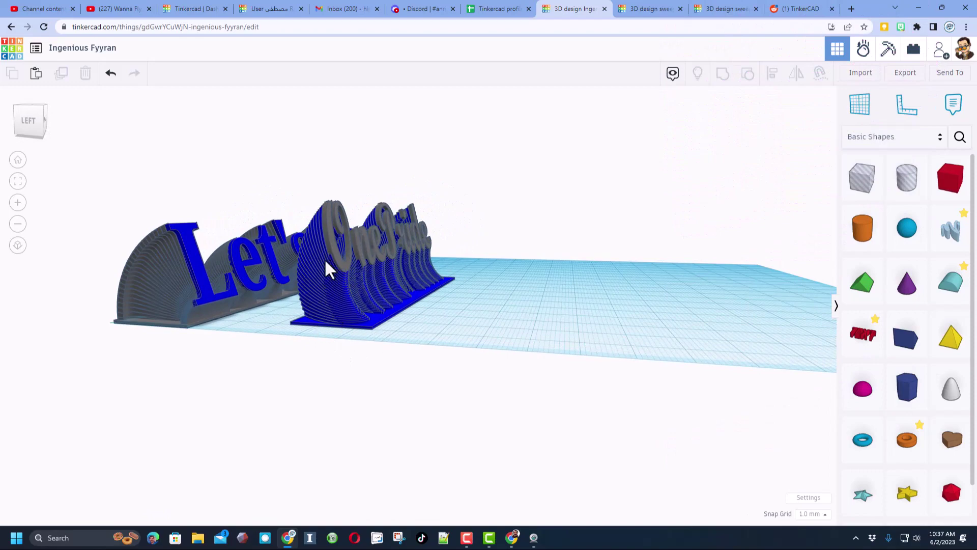
pyautogui.moveTo(556, 286); pyautogui.dragTo(484, 332, button='right')
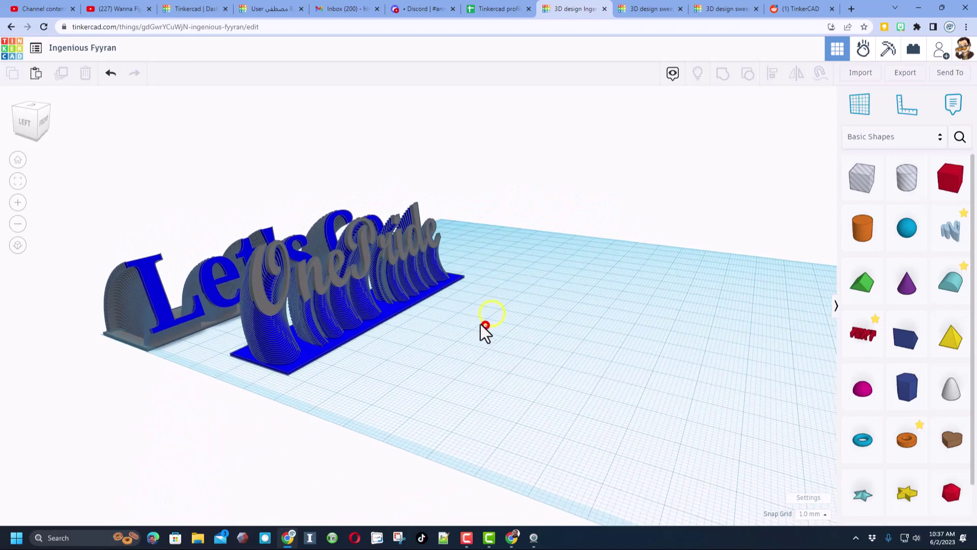
pyautogui.click(356, 339)
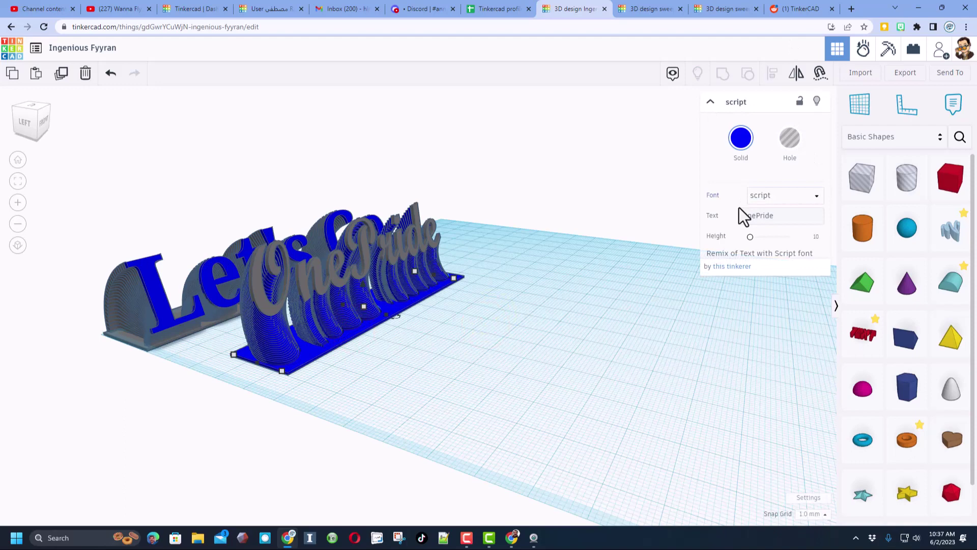
pyautogui.hotkey('ctrl', 'd')
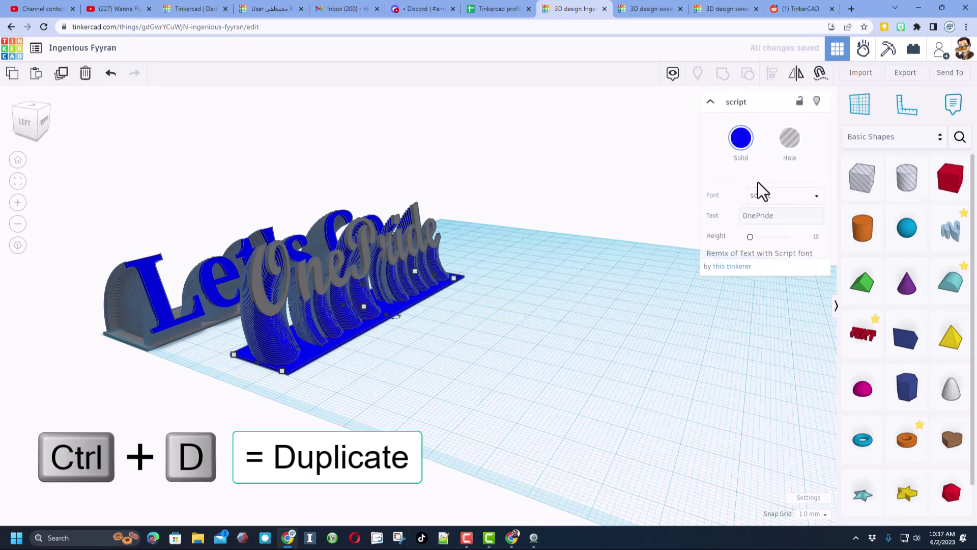
pyautogui.hotkey('shift', 'Right')
pyautogui.hotkey('shift', 'Right')
pyautogui.hotkey('shift', 'Right')
pyautogui.hotkey('shift', 'Right')
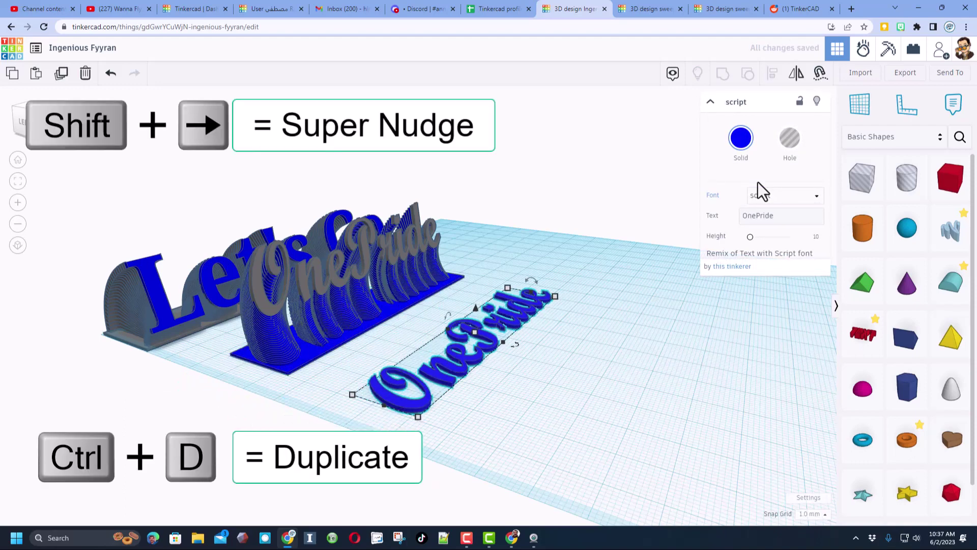
pyautogui.hotkey('shift', 'Right')
pyautogui.hotkey('shift', 'Right')
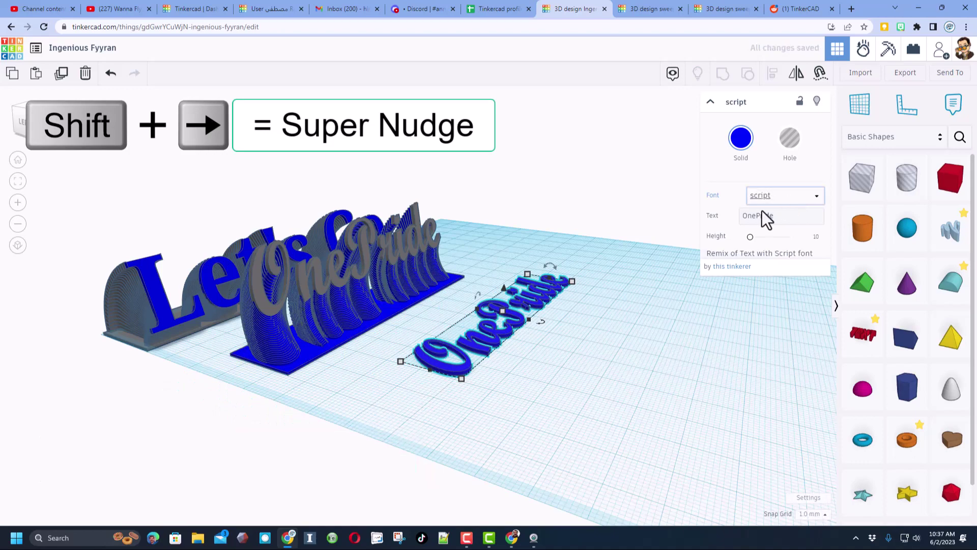
pyautogui.click(561, 412)
# Search the community shapes for "scr", place the script text shape behind the flat OnePride copy and view its font options.
pyautogui.moveTo(635, 404); pyautogui.dragTo(495, 458, button='right')
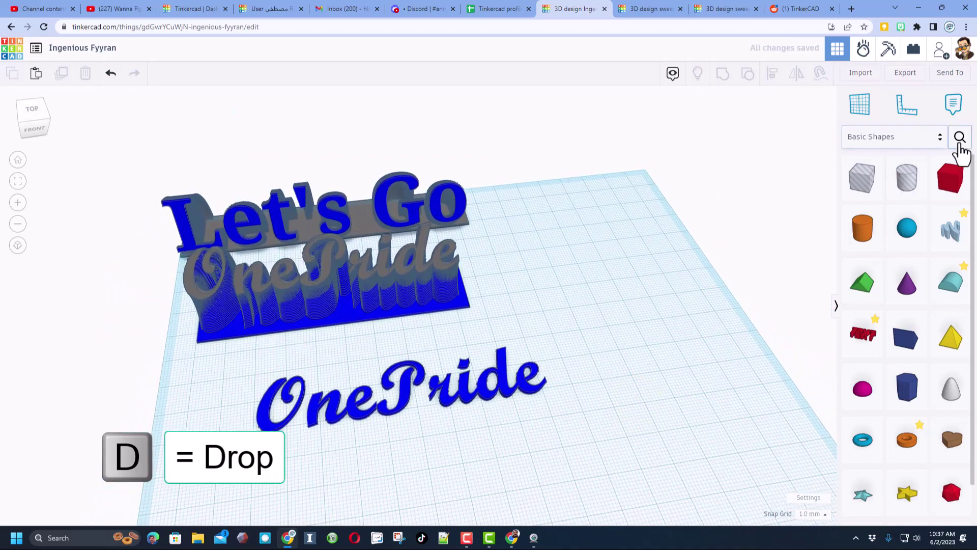
pyautogui.click(960, 137)
pyautogui.write('s')
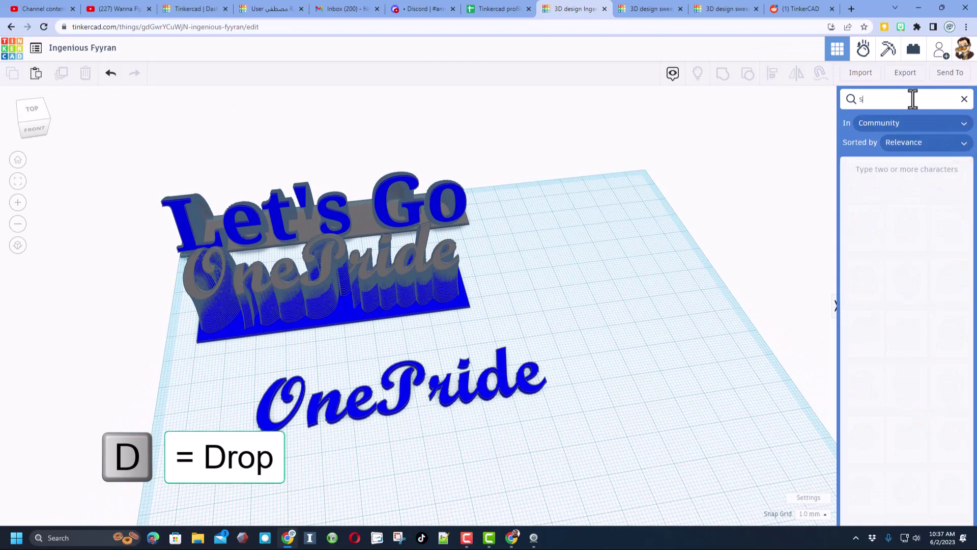
pyautogui.write('cr')
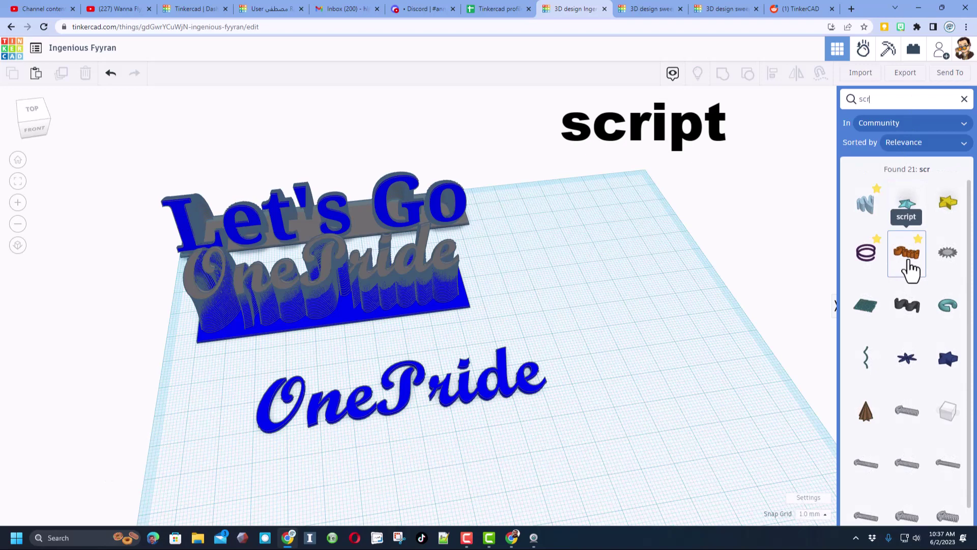
pyautogui.moveTo(906, 253); pyautogui.dragTo(627, 258)
pyautogui.click(764, 195)
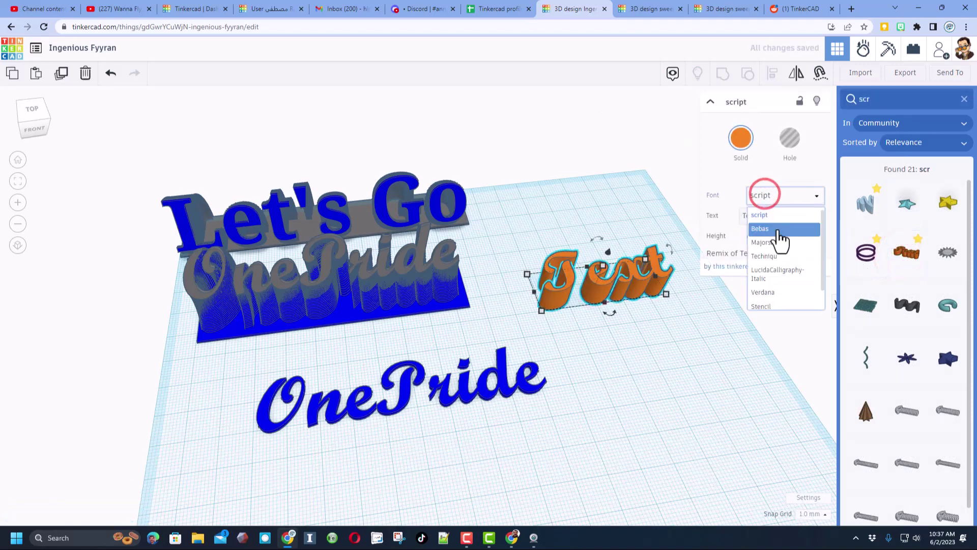
pyautogui.click(591, 213)
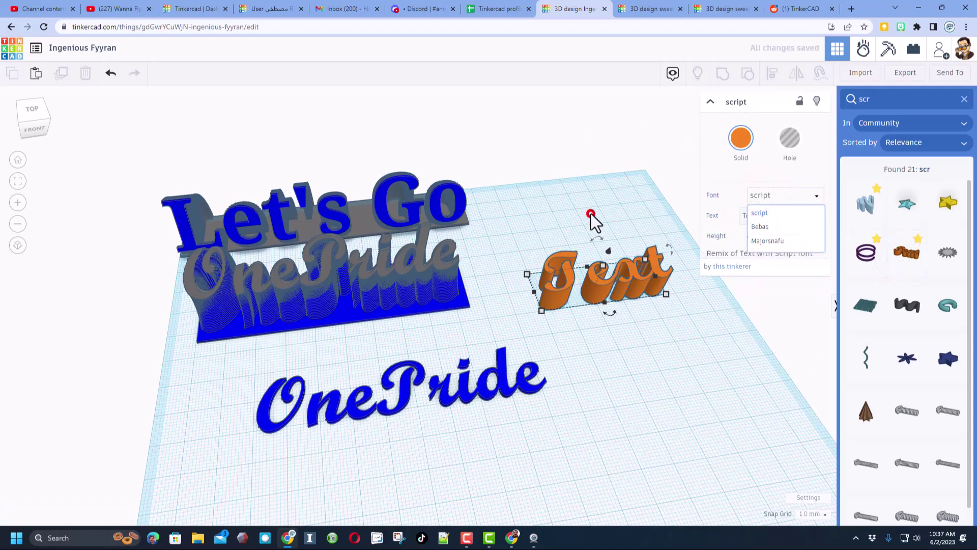
# Delete the orange script text shape from the workplane.
pyautogui.moveTo(624, 243); pyautogui.dragTo(640, 213, button='right')
pyautogui.click(612, 253)
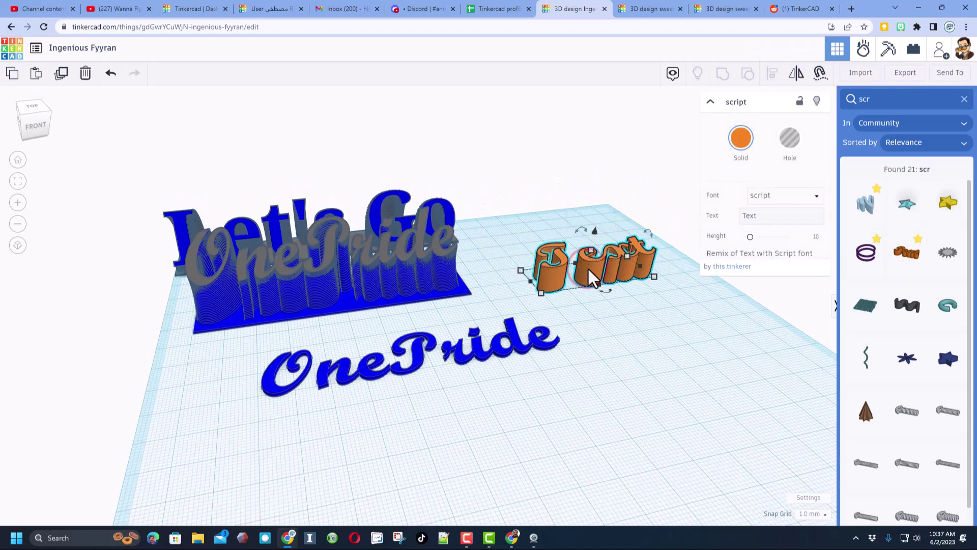
pyautogui.press('Delete')
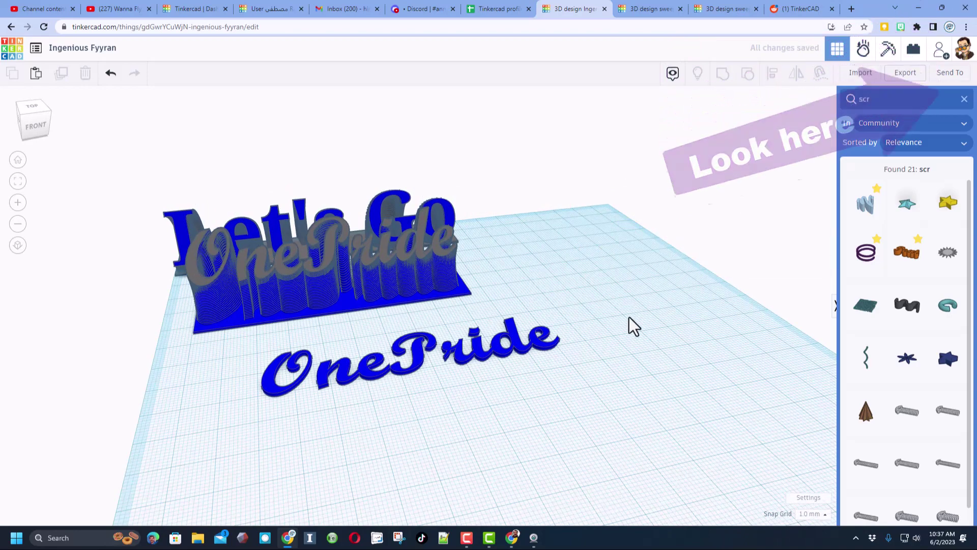
# Export only the flat OnePride text as an SVG file named onepride.svg in the Downloads folder.
pyautogui.moveTo(634, 325); pyautogui.dragTo(613, 355, button='right')
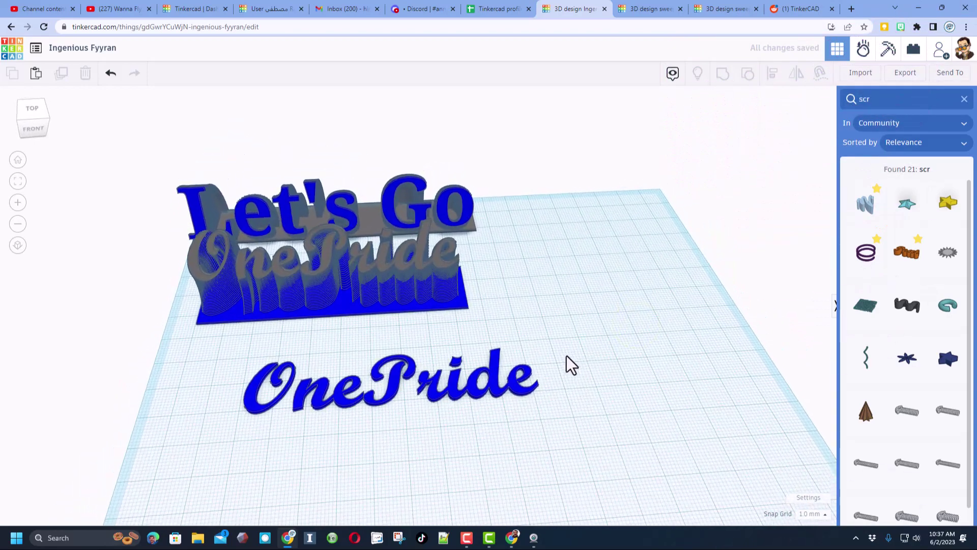
pyautogui.click(491, 398)
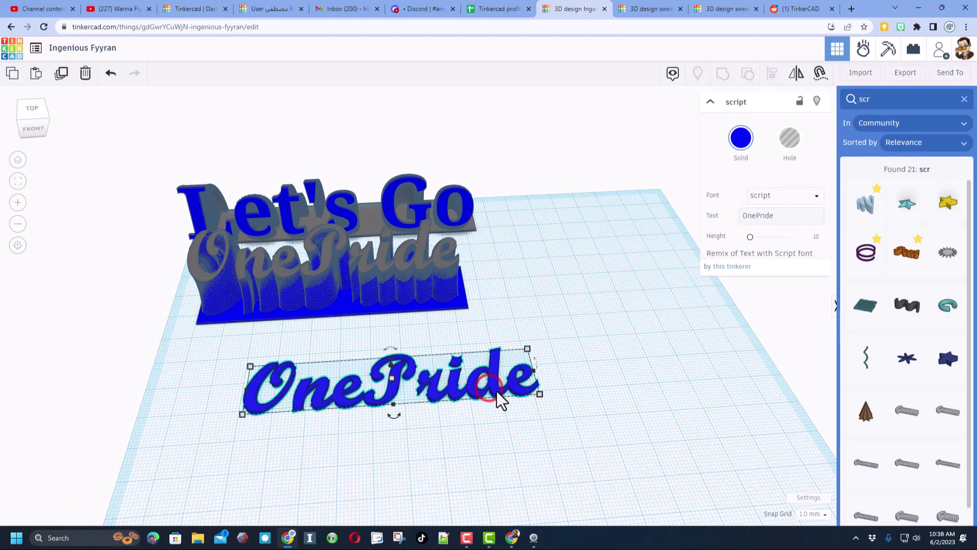
pyautogui.click(964, 100)
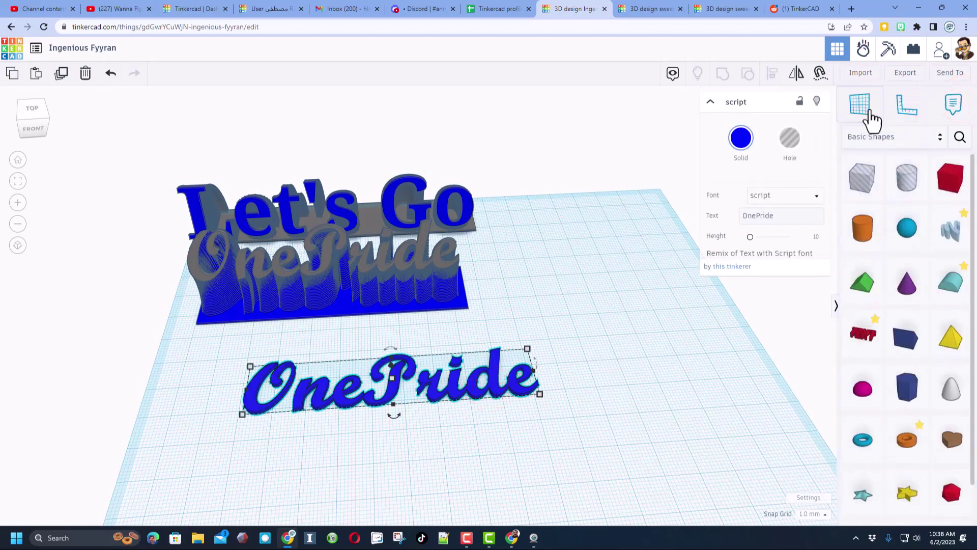
pyautogui.click(904, 73)
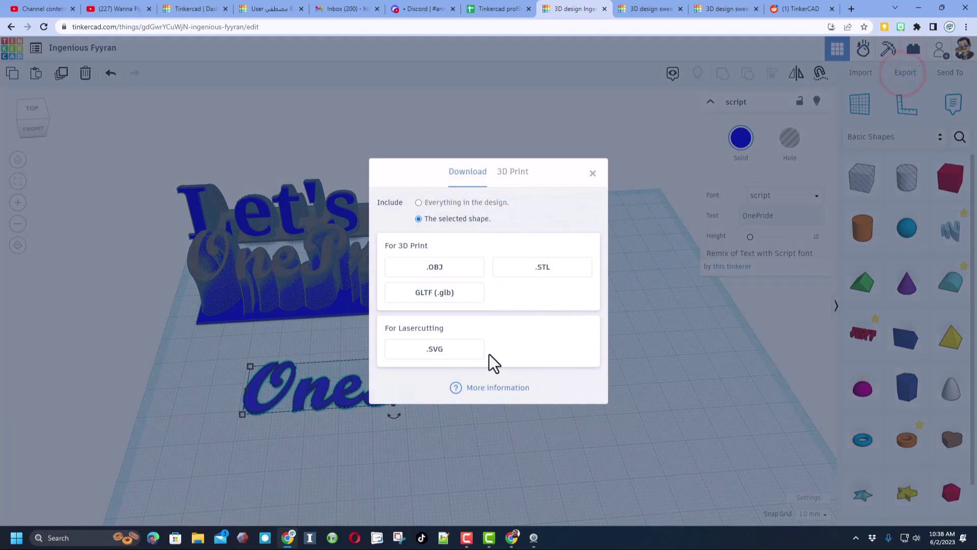
pyautogui.click(448, 359)
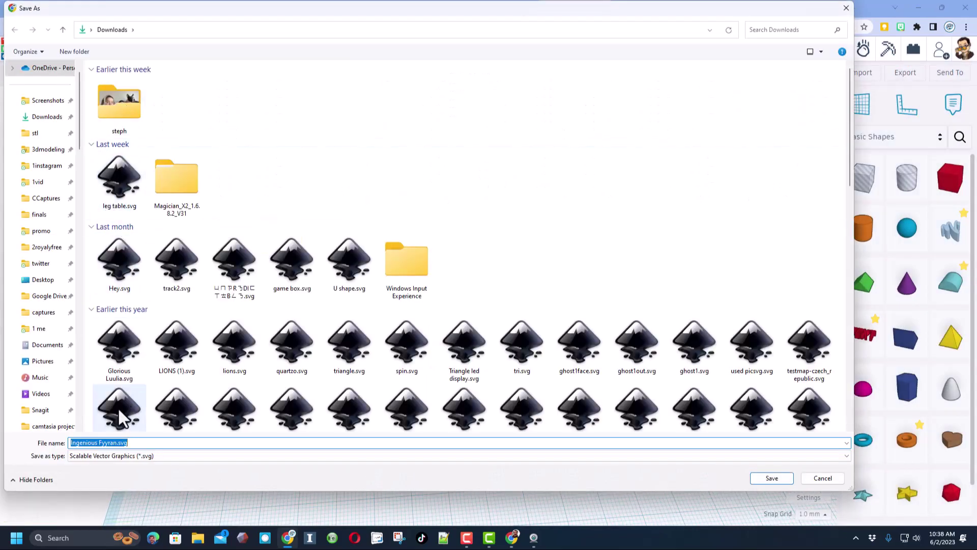
pyautogui.write('onepride')
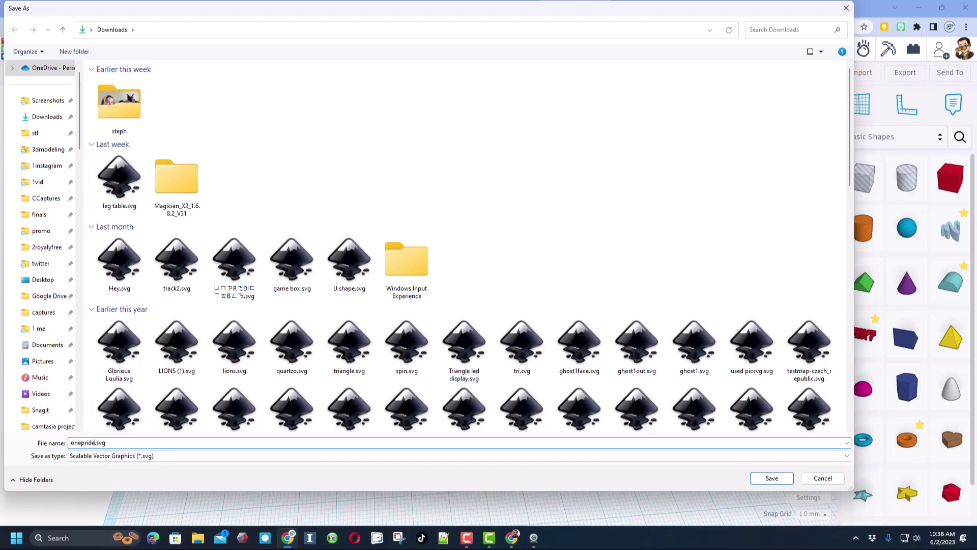
pyautogui.press('Return')
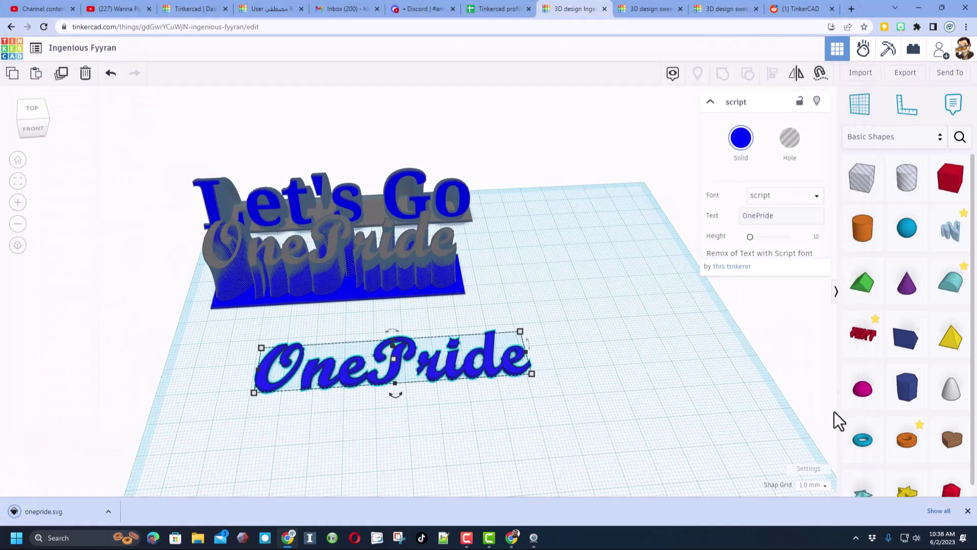
# Search the community shapes for "rev" and place an SVG Revolver beside the flat OnePride text.
pyautogui.moveTo(597, 365); pyautogui.dragTo(592, 360, button='right')
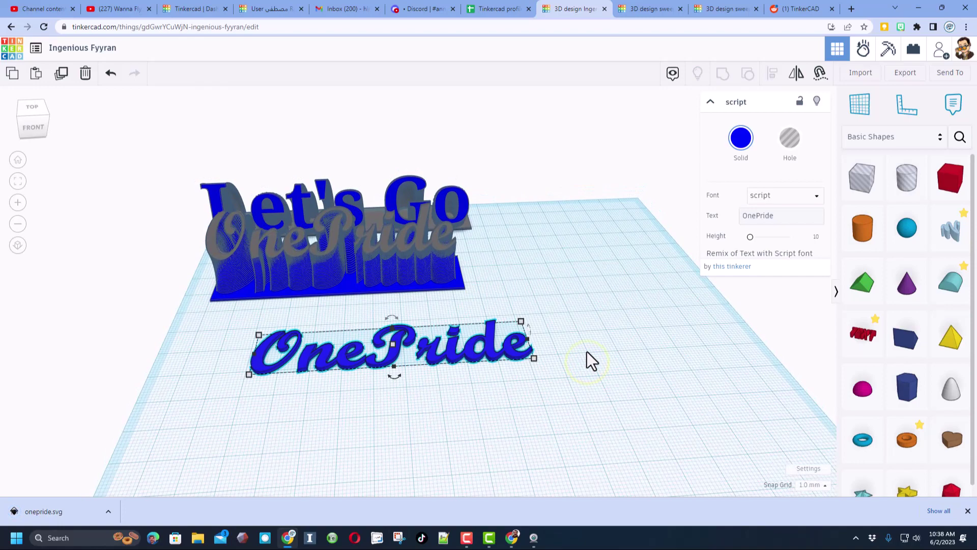
pyautogui.click(960, 136)
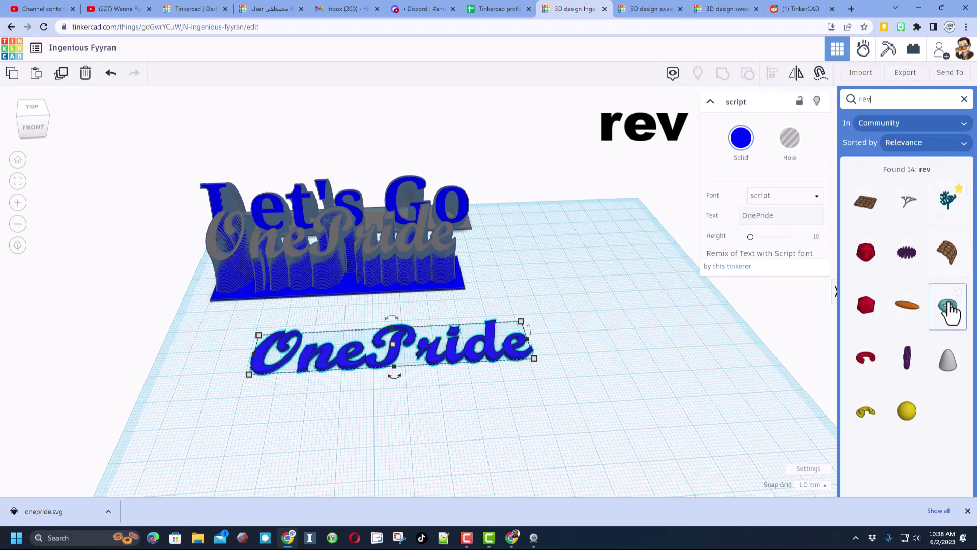
pyautogui.moveTo(948, 307); pyautogui.dragTo(582, 342)
pyautogui.moveTo(634, 418); pyautogui.dragTo(640, 358, button='right')
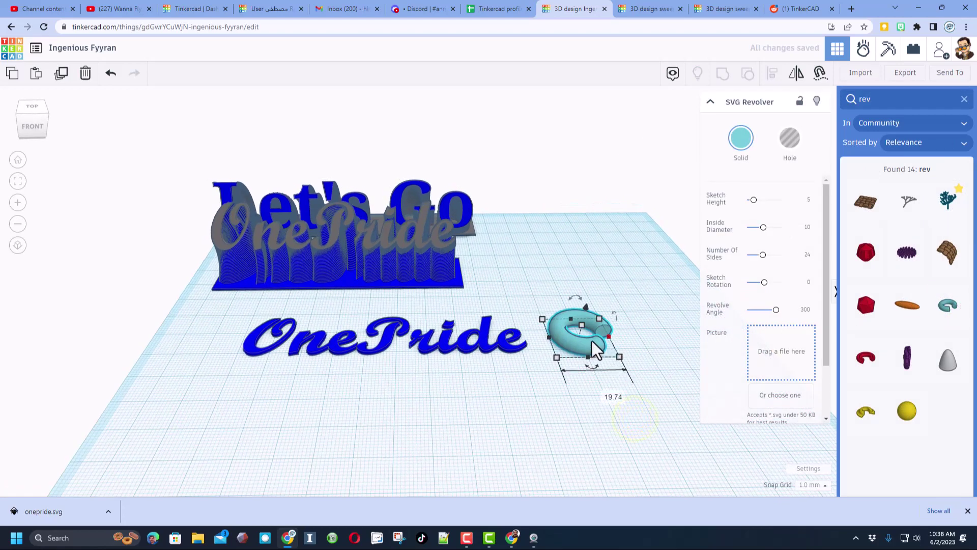
# Delete the flat OnePride text copy from the workplane.
pyautogui.click(447, 345)
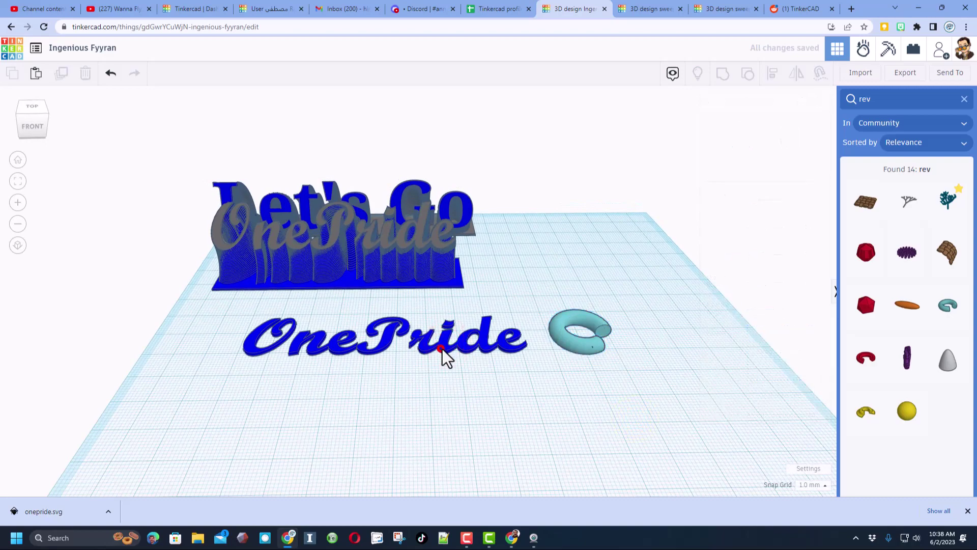
pyautogui.click(442, 350)
pyautogui.press('Delete')
# Set the SVG Revolver's sketch height to 20 and its revolve angle to 55.
pyautogui.click(556, 342)
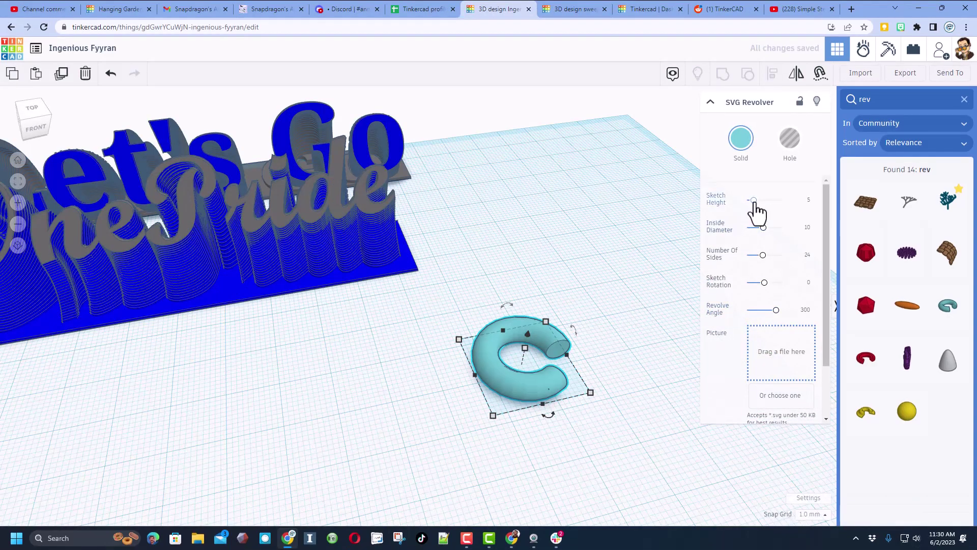
pyautogui.moveTo(754, 200); pyautogui.dragTo(823, 204)
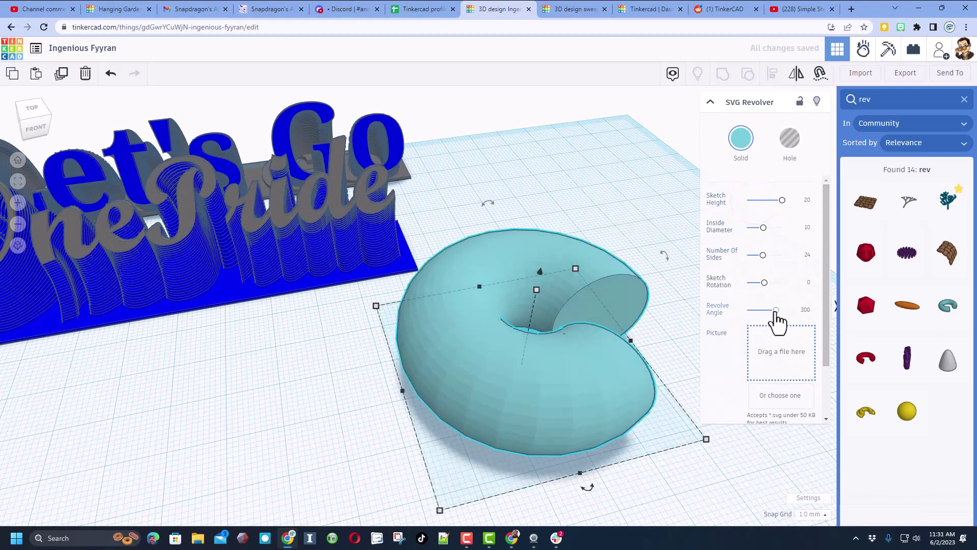
pyautogui.click(806, 311)
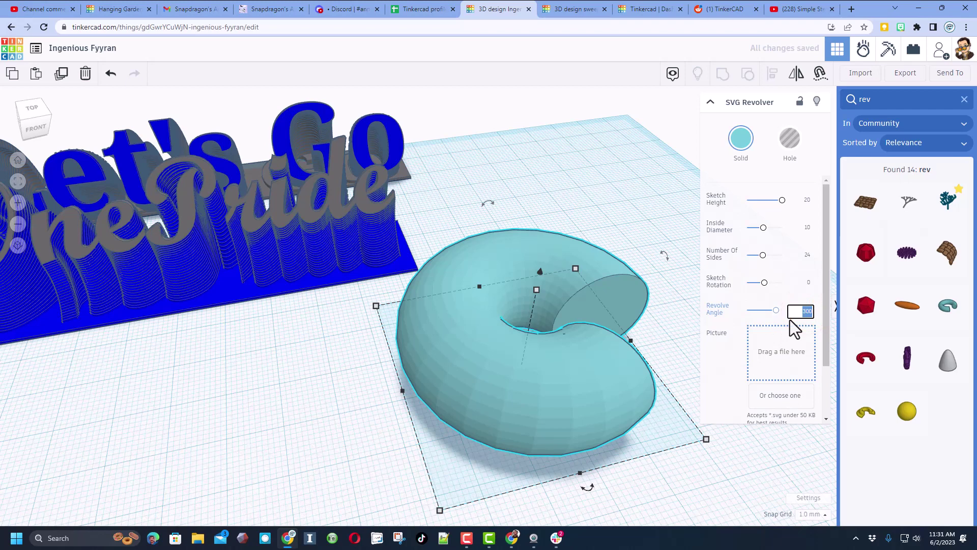
pyautogui.press('Return')
# Load onepride.svg as the SVG Revolver's picture and fit the resulting shape in view.
pyautogui.click(780, 398)
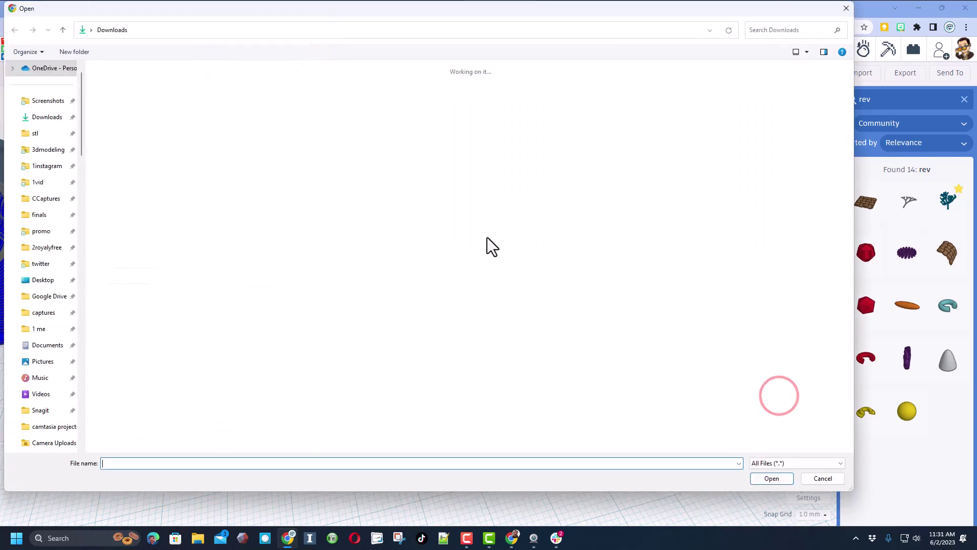
pyautogui.doubleClick(294, 102)
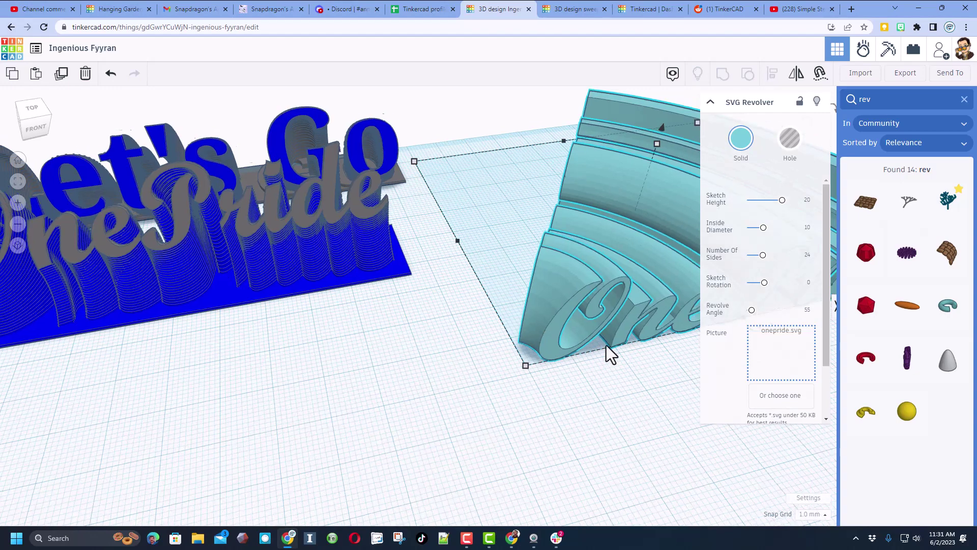
pyautogui.press('f')
pyautogui.moveTo(561, 403); pyautogui.dragTo(557, 371, button='right')
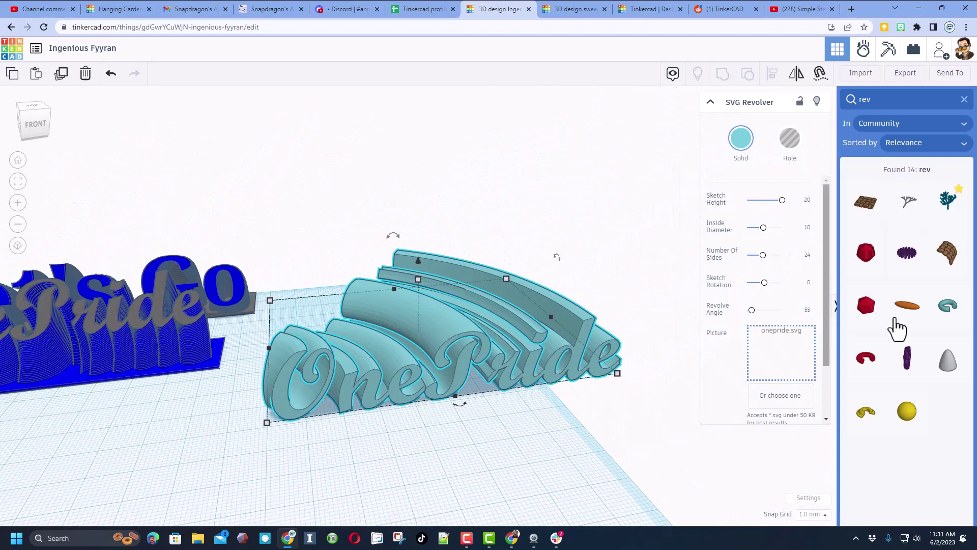
# Set the SVG Revolver's sketch rotation to 90.
pyautogui.click(808, 282)
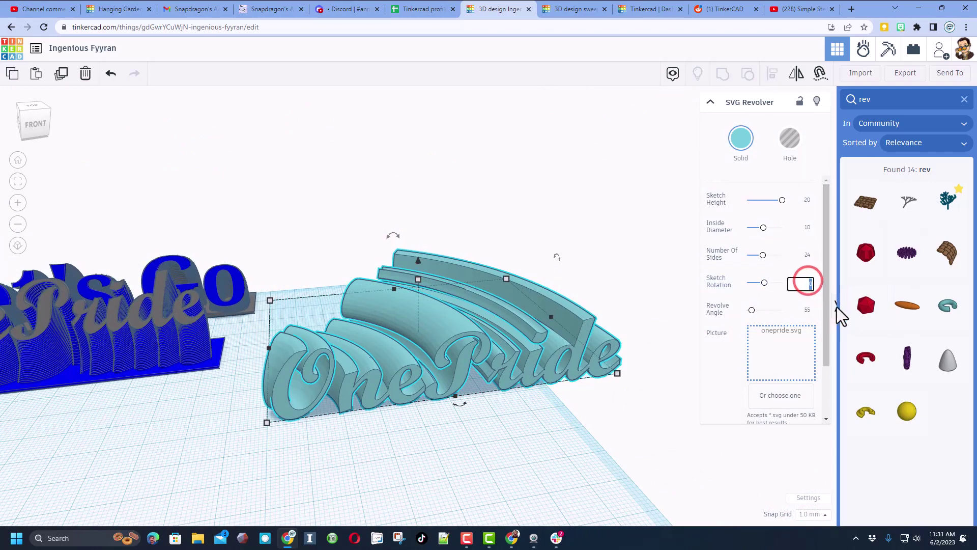
pyautogui.write('90')
pyautogui.press('Return')
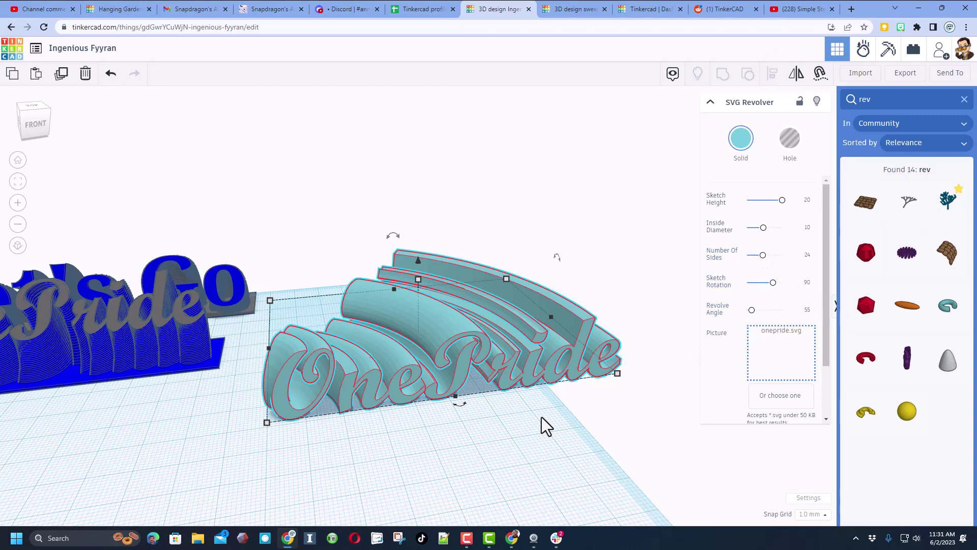
pyautogui.press('f')
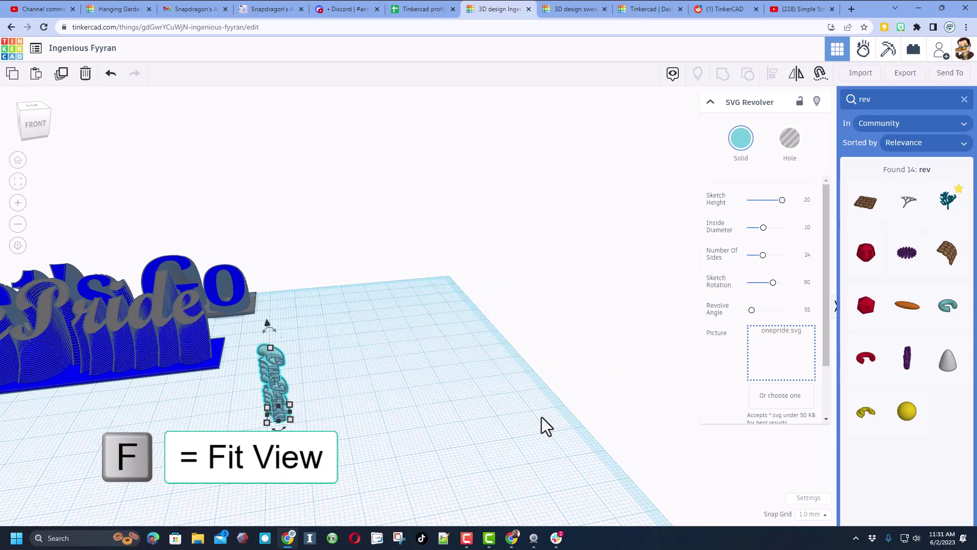
# Recolour the upright revolved OnePride shape to the custom blue 0038ff.
pyautogui.press('f')
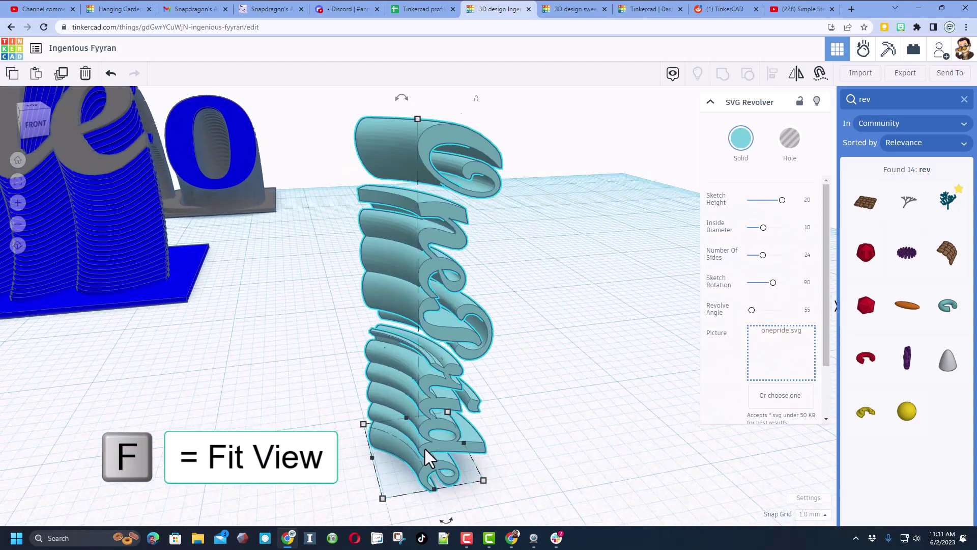
pyautogui.click(423, 447)
pyautogui.moveTo(573, 451); pyautogui.dragTo(361, 445, button='right')
pyautogui.scroll(-3, 373, 497)
pyautogui.click(741, 138)
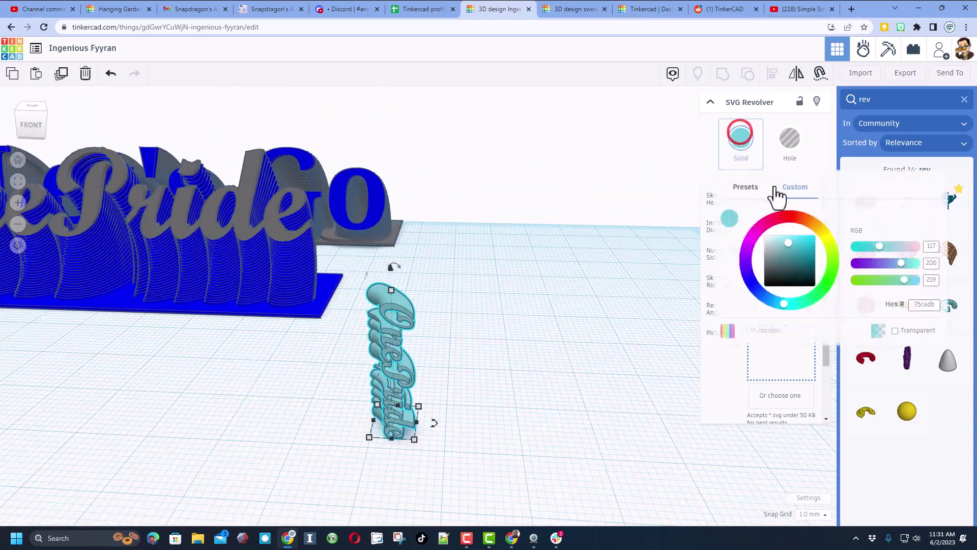
pyautogui.click(765, 299)
pyautogui.moveTo(764, 299); pyautogui.dragTo(746, 288)
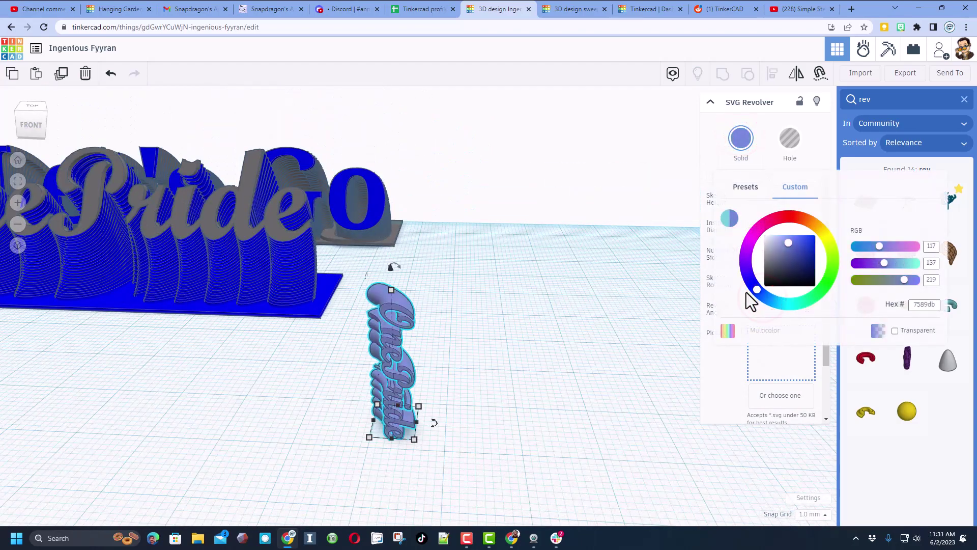
pyautogui.moveTo(813, 238); pyautogui.dragTo(827, 219)
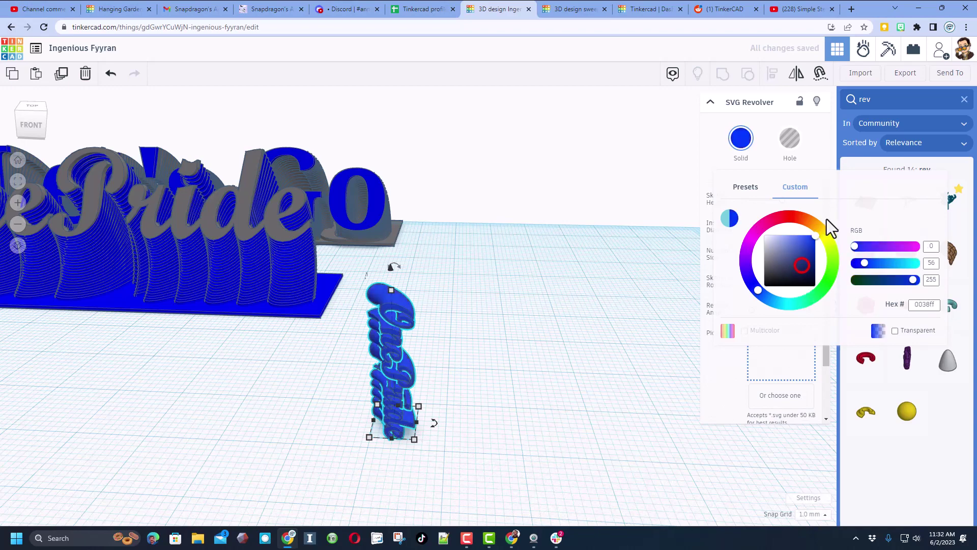
# Rotate the upright OnePride text in 45-degree increments until it reads horizontally, and deselect it.
pyautogui.moveTo(363, 375); pyautogui.dragTo(460, 404, button='right')
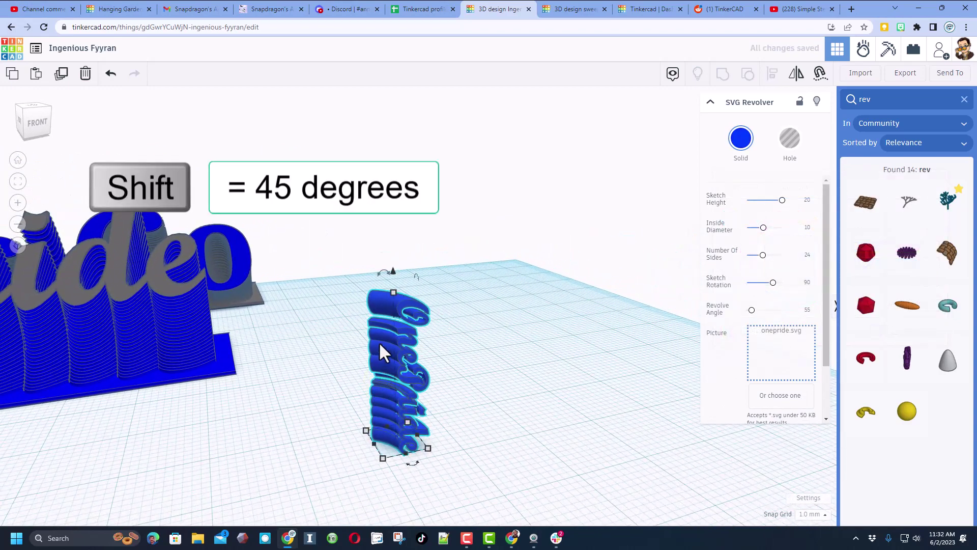
pyautogui.keyDown('shift'); pyautogui.moveTo(380, 279); pyautogui.dragTo(321, 356); pyautogui.keyUp('shift')
pyautogui.click(277, 431)
# Rotate the OnePride text about its long axis so the lettering faces further upward.
pyautogui.moveTo(278, 430); pyautogui.dragTo(445, 432, button='right')
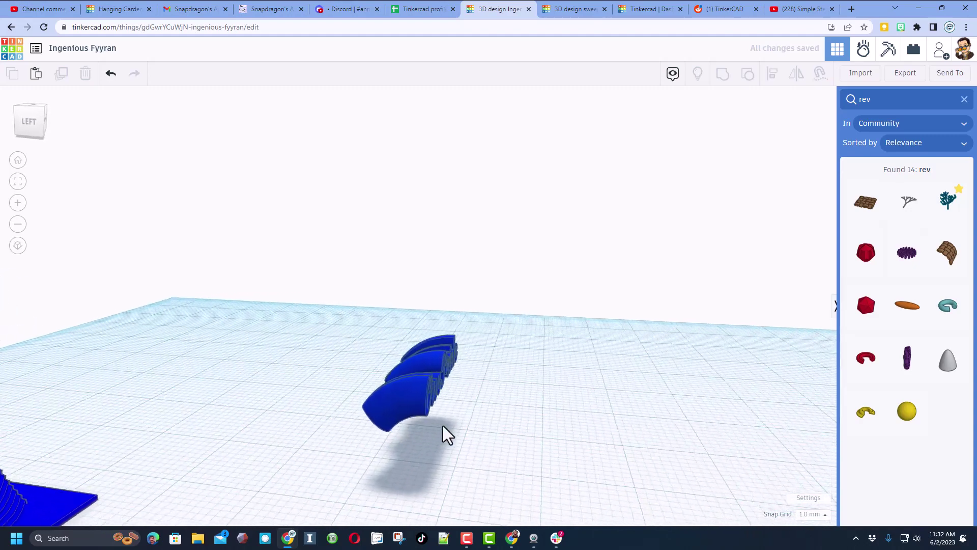
pyautogui.click(412, 396)
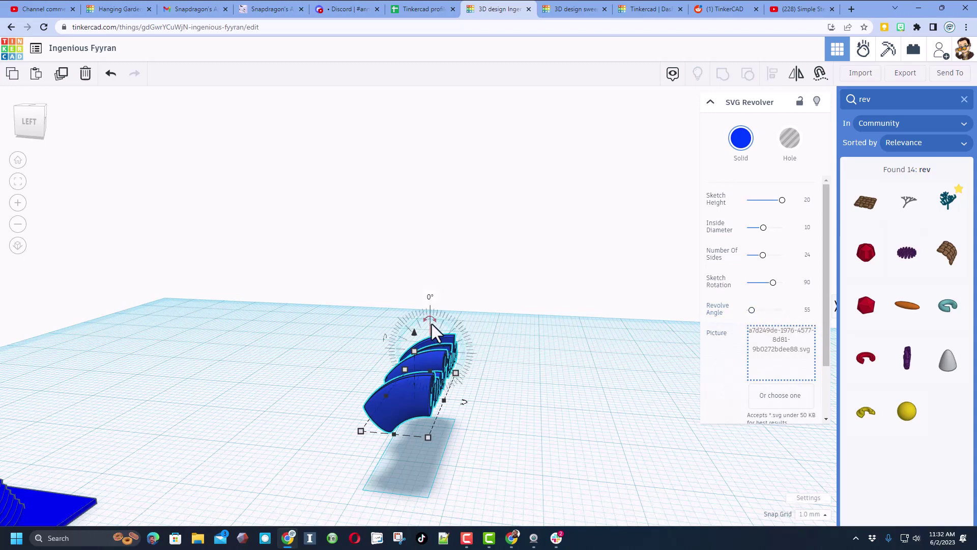
pyautogui.moveTo(432, 323); pyautogui.dragTo(319, 188)
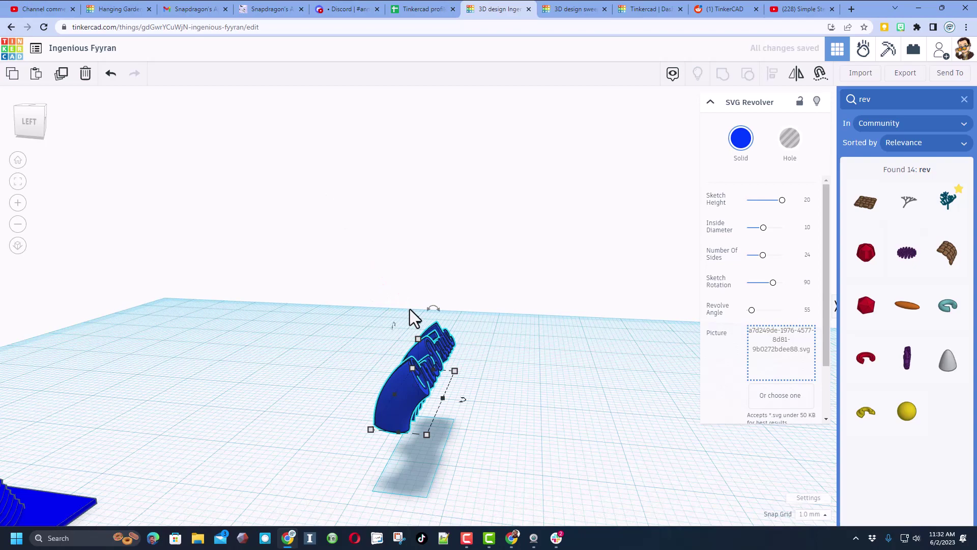
# Scale up the OnePride text proportionally and reposition it on the workplane in front of the Let's Go designs.
pyautogui.moveTo(596, 426); pyautogui.dragTo(513, 423, button='right')
pyautogui.moveTo(549, 451); pyautogui.dragTo(392, 471, button='right')
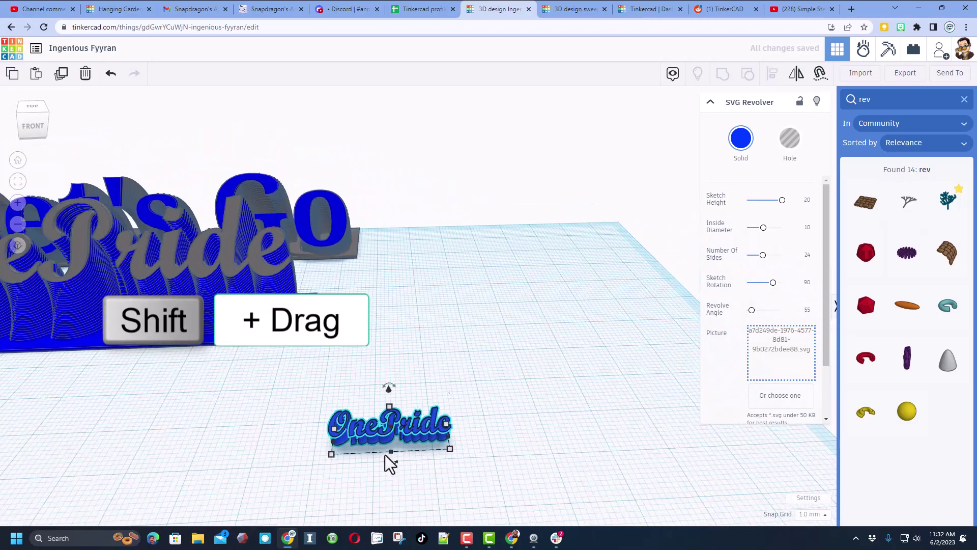
pyautogui.keyDown('shift'); pyautogui.moveTo(332, 454); pyautogui.dragTo(252, 479); pyautogui.keyUp('shift')
pyautogui.click(296, 451)
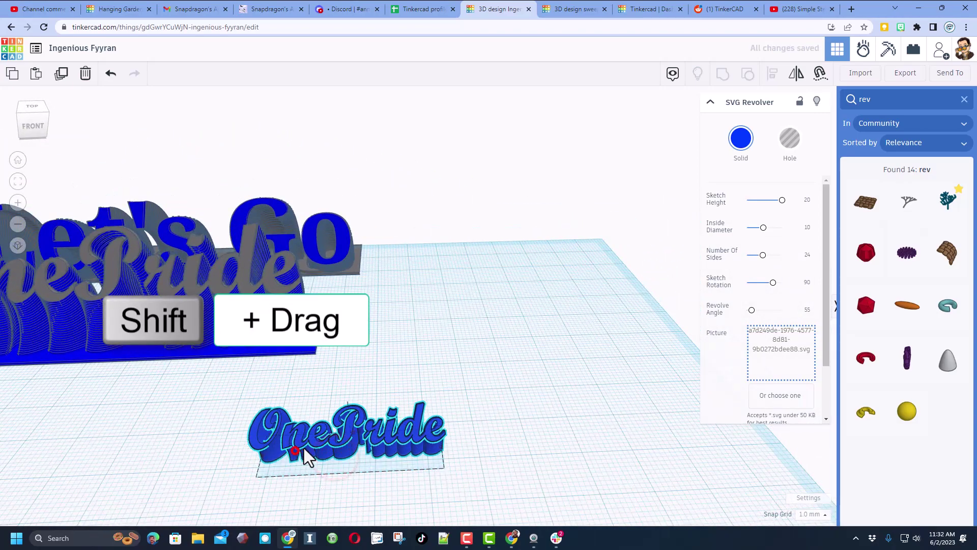
pyautogui.moveTo(304, 448); pyautogui.dragTo(421, 421)
pyautogui.moveTo(384, 452); pyautogui.dragTo(442, 473, button='right')
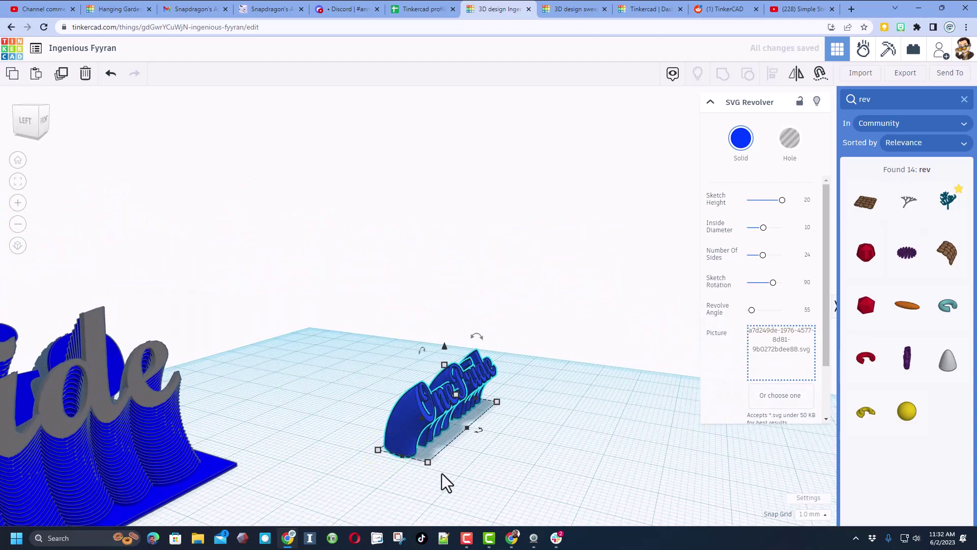
pyautogui.keyDown('shift'); pyautogui.moveTo(442, 474); pyautogui.dragTo(454, 483); pyautogui.keyUp('shift')
pyautogui.moveTo(454, 482); pyautogui.dragTo(520, 539, button='right')
pyautogui.click(539, 459)
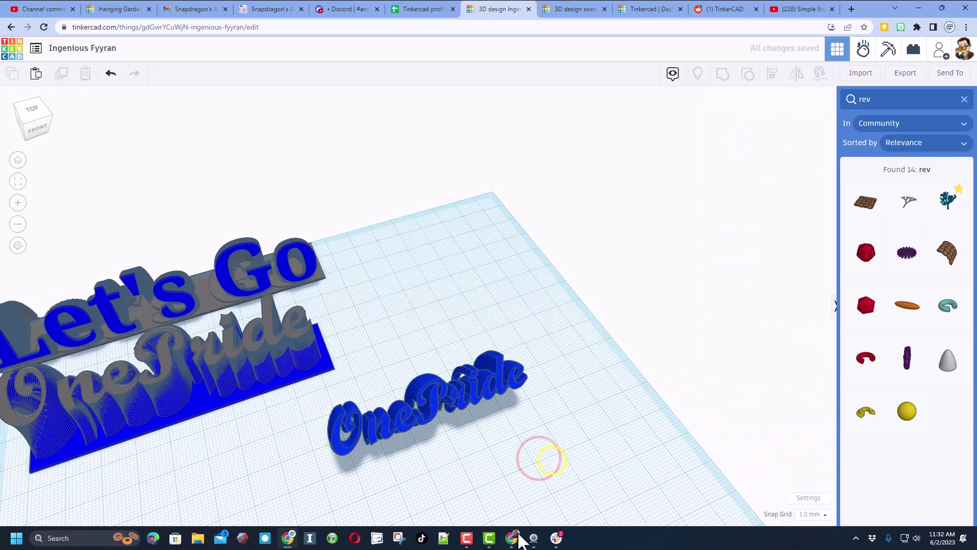
# Add a solid box from the basic shapes and reshape it into a long, thin base plate beneath the OnePride text.
pyautogui.click(967, 99)
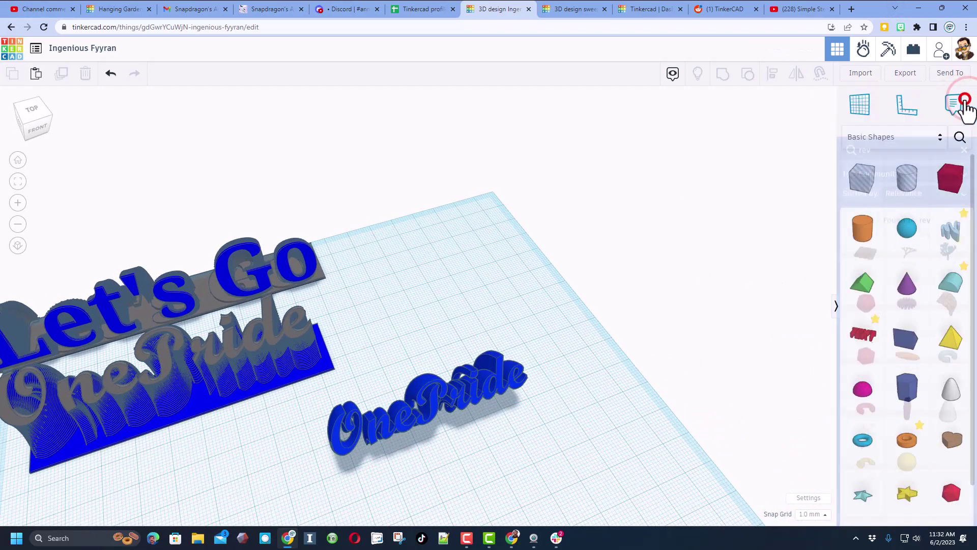
pyautogui.moveTo(950, 181); pyautogui.dragTo(611, 400)
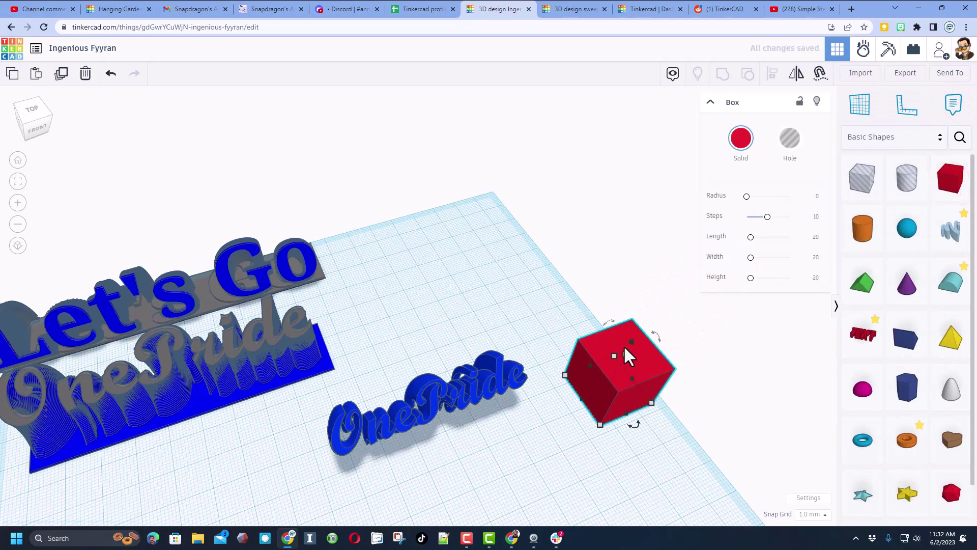
pyautogui.moveTo(623, 377)
pyautogui.mouseDown(button='right')
pyautogui.moveTo(621, 343)
pyautogui.moveTo(637, 381)
pyautogui.mouseUp(button='right')
pyautogui.moveTo(634, 375); pyautogui.dragTo(331, 462)
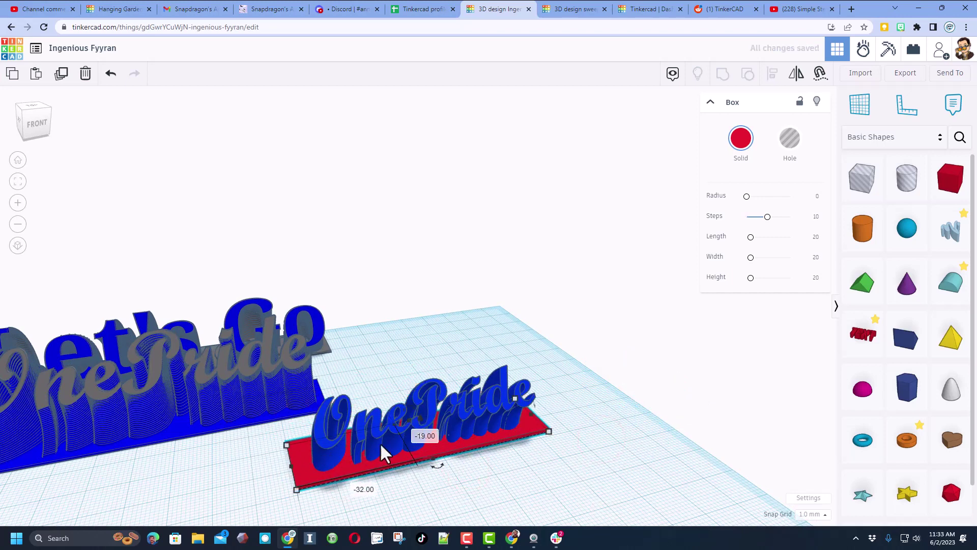
# Recolour the base plate to the custom grey 999999.
pyautogui.click(740, 139)
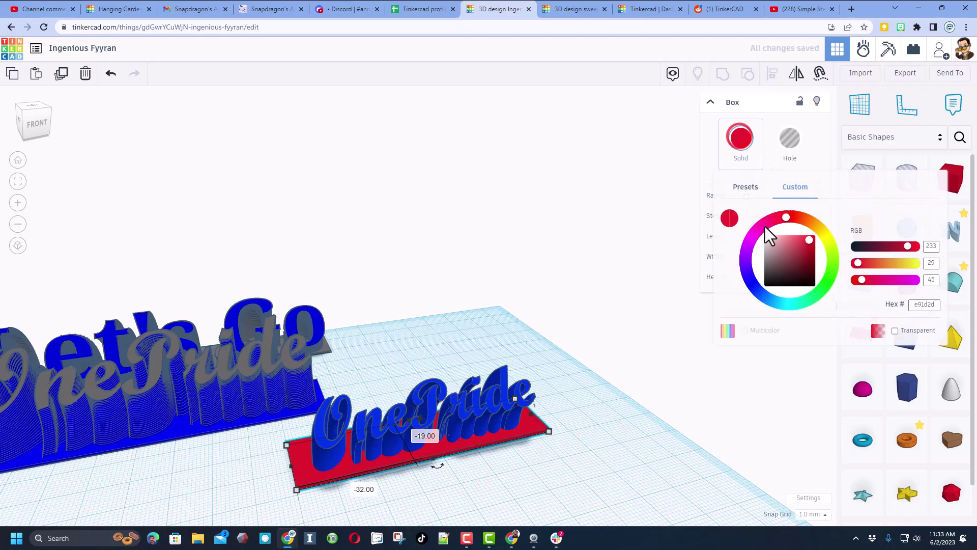
pyautogui.moveTo(784, 278); pyautogui.dragTo(763, 262)
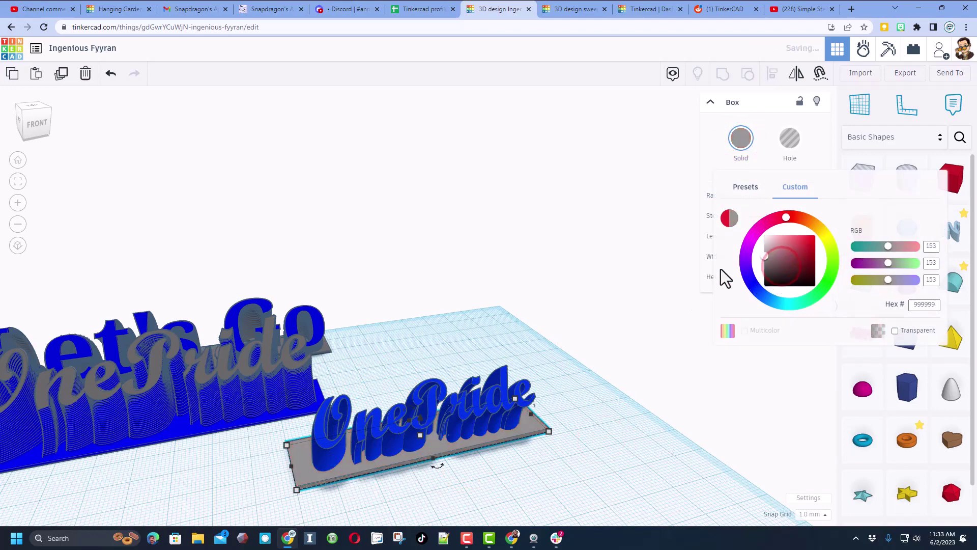
pyautogui.click(540, 419)
# Adjust the OnePride text's tilt and height so the letters curve upward and their underside dips slightly through the base plate.
pyautogui.moveTo(547, 420); pyautogui.dragTo(677, 407, button='right')
pyautogui.click(441, 428)
pyautogui.moveTo(533, 425); pyautogui.dragTo(560, 417, button='right')
pyautogui.moveTo(465, 343); pyautogui.dragTo(448, 312)
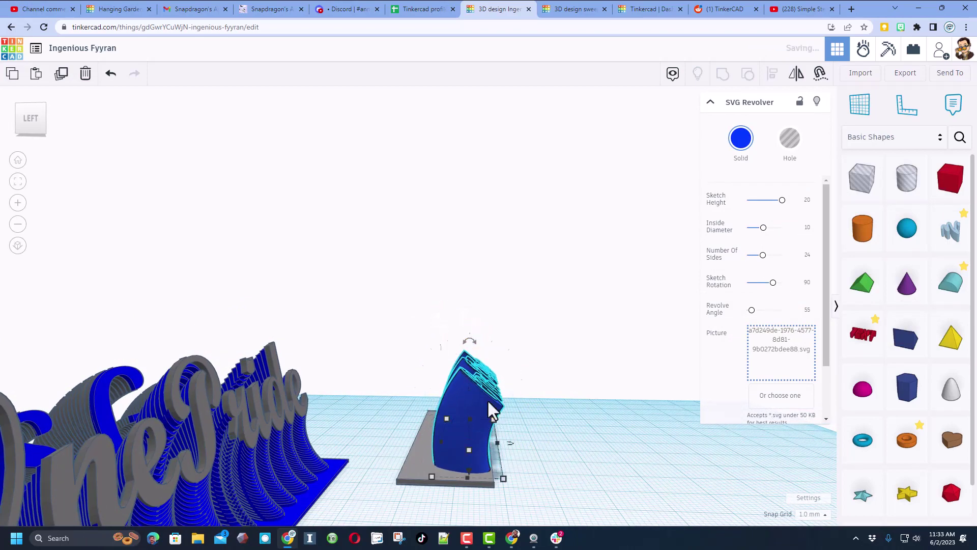
pyautogui.click(452, 418)
pyautogui.moveTo(509, 443); pyautogui.dragTo(461, 433, button='right')
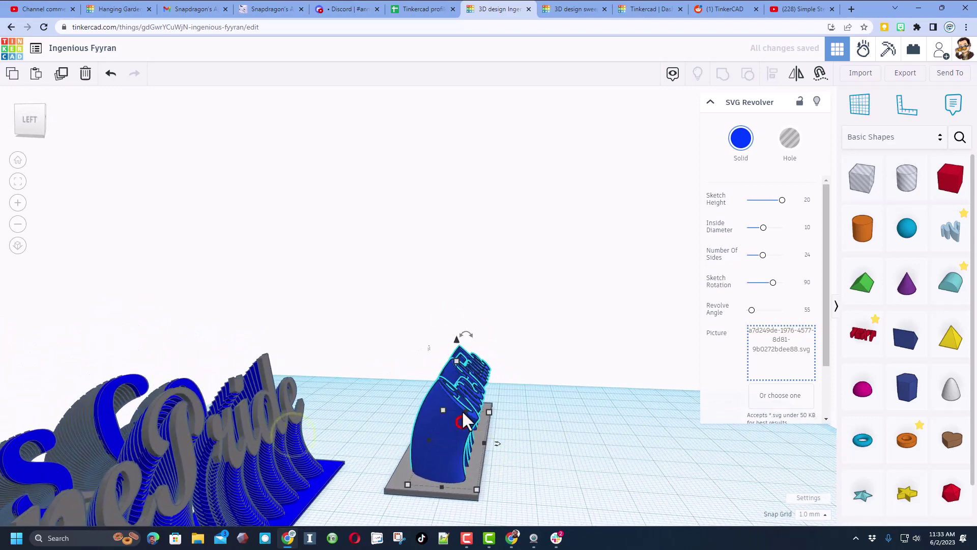
pyautogui.moveTo(468, 335); pyautogui.dragTo(481, 397)
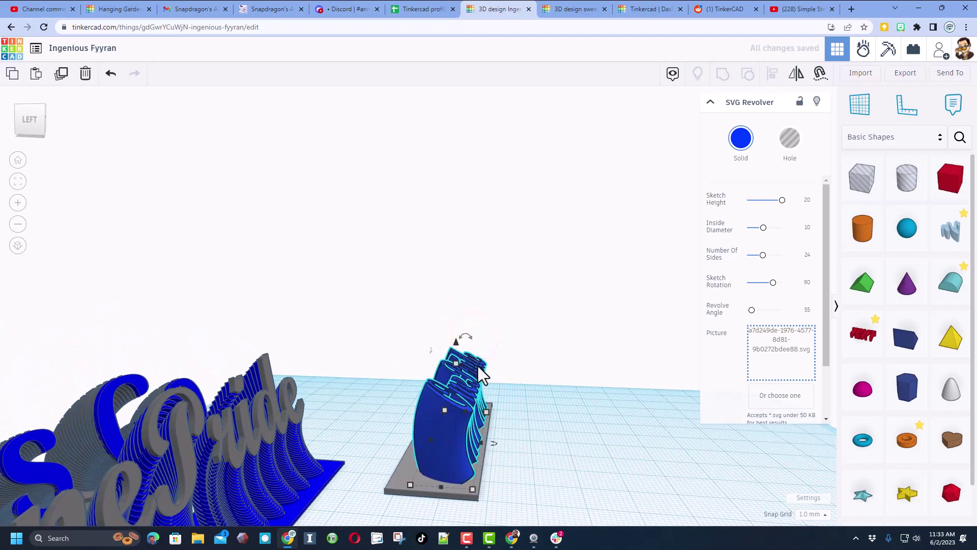
pyautogui.moveTo(454, 345); pyautogui.dragTo(473, 349)
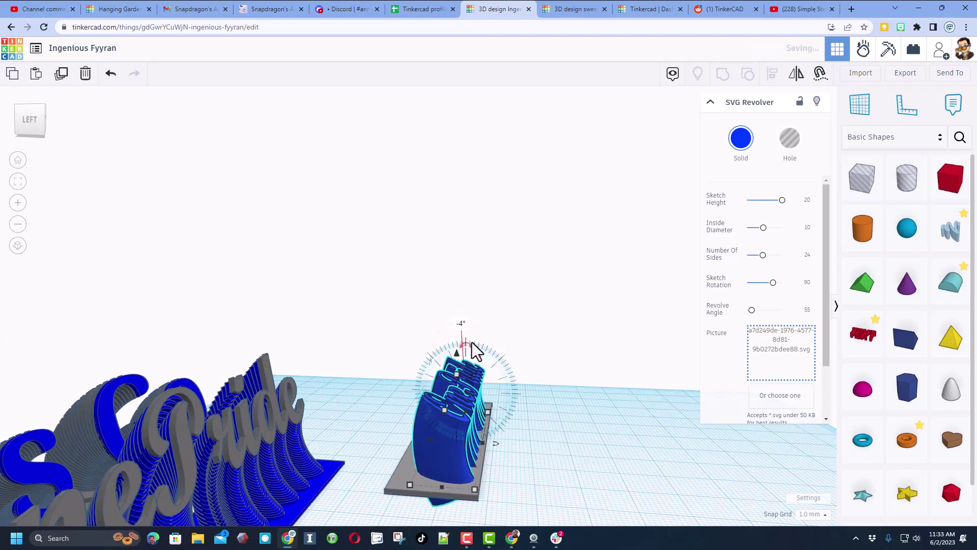
pyautogui.click(612, 472)
# Place a hole box at the right end of the base plate, lowered below the workplane and aligned with the plate.
pyautogui.moveTo(612, 473); pyautogui.dragTo(463, 496, button='right')
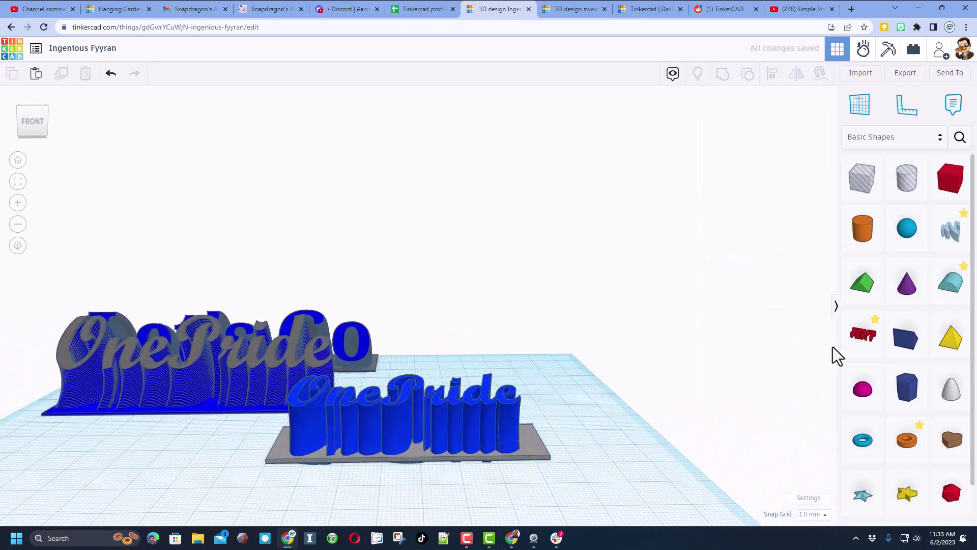
pyautogui.moveTo(866, 195); pyautogui.dragTo(540, 442)
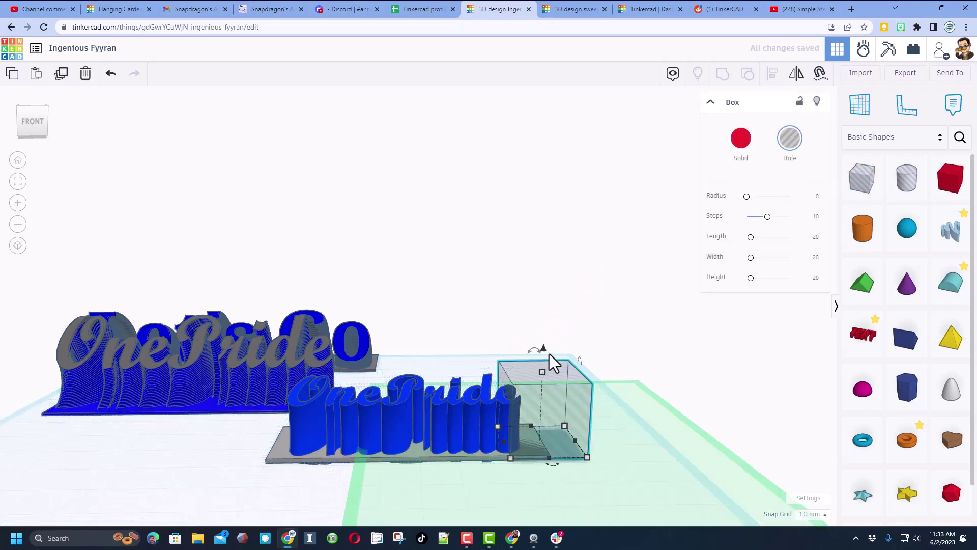
pyautogui.moveTo(544, 347); pyautogui.dragTo(530, 437)
pyautogui.moveTo(562, 402); pyautogui.dragTo(539, 469)
pyautogui.press('l')
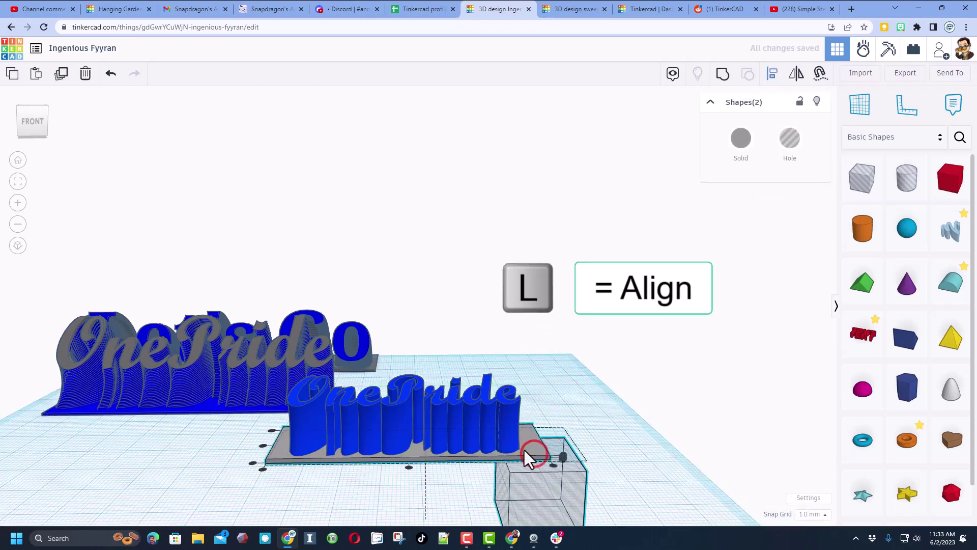
pyautogui.click(565, 467)
pyautogui.click(644, 443)
# Stretch the hole box to about 89.4 mm long and widen it to extend past the base plate's edges.
pyautogui.click(548, 488)
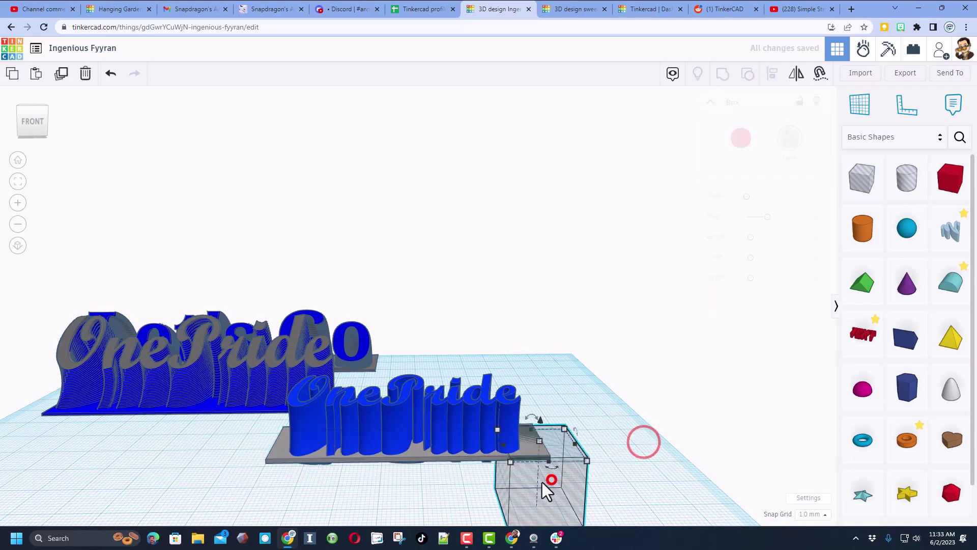
pyautogui.moveTo(532, 481); pyautogui.dragTo(520, 459, button='right')
pyautogui.moveTo(513, 463); pyautogui.dragTo(328, 453)
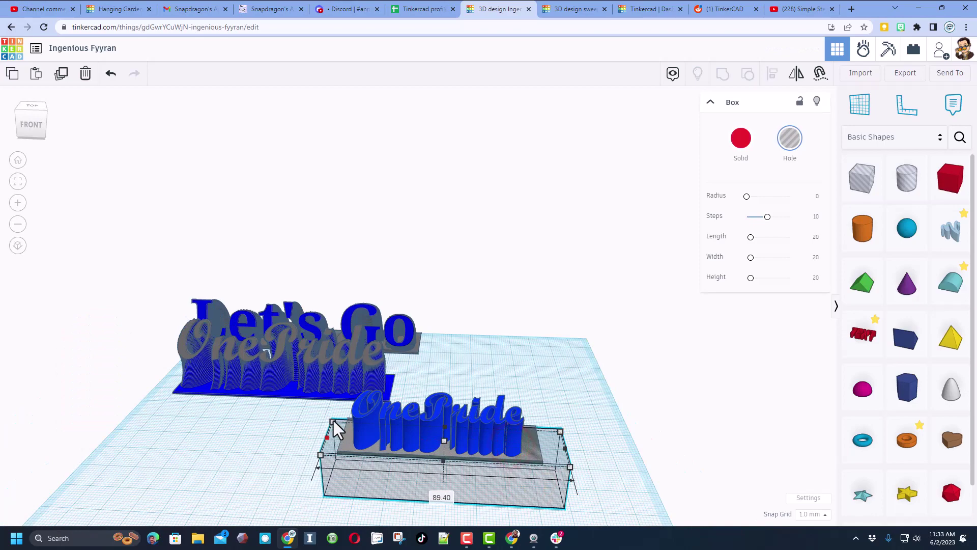
pyautogui.moveTo(576, 479); pyautogui.dragTo(379, 461, button='right')
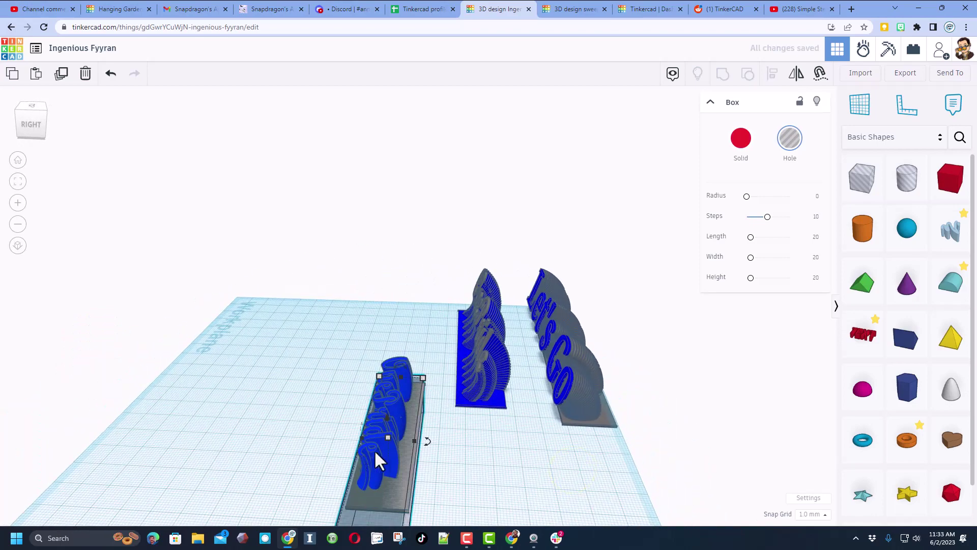
pyautogui.keyDown('shift'); pyautogui.click(426, 451); pyautogui.keyUp('shift')
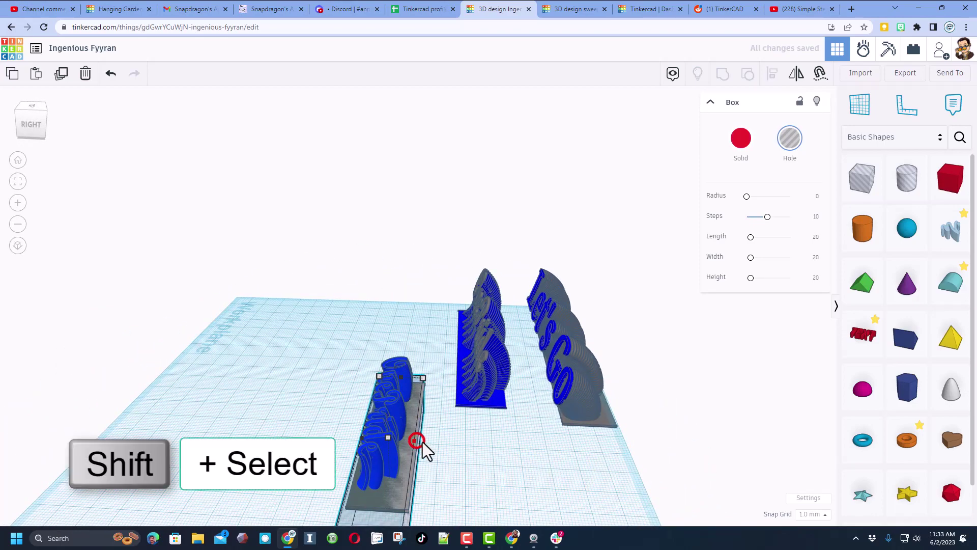
# Group the hole box with the OnePride text to cut off the lettering below the base plate.
pyautogui.keyDown('shift'); pyautogui.click(382, 455); pyautogui.keyUp('shift')
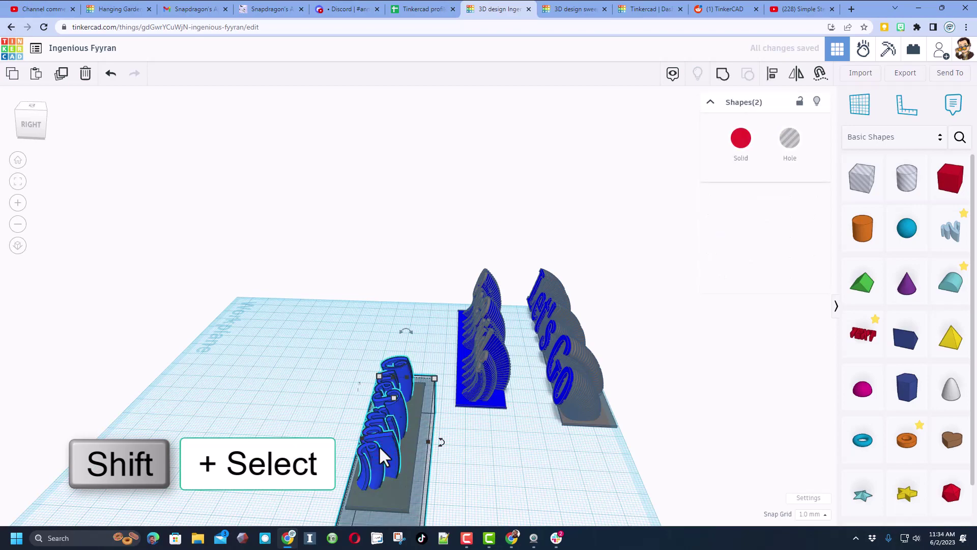
pyautogui.hotkey('ctrl', 'g')
pyautogui.moveTo(236, 392); pyautogui.dragTo(417, 416, button='right')
# Align the OnePride text and base plate to each other's centres along both length and width.
pyautogui.click(428, 395)
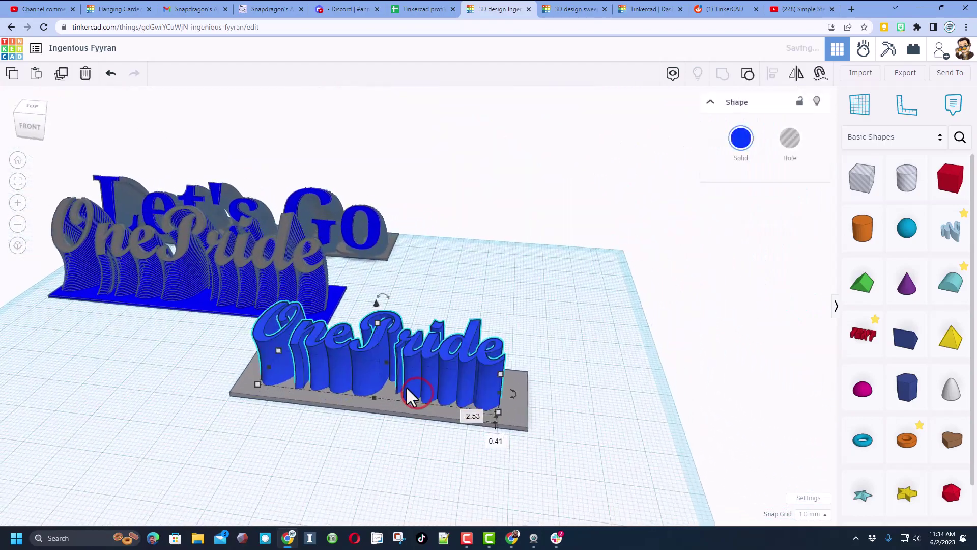
pyautogui.click(328, 423)
pyautogui.moveTo(277, 441); pyautogui.dragTo(430, 398)
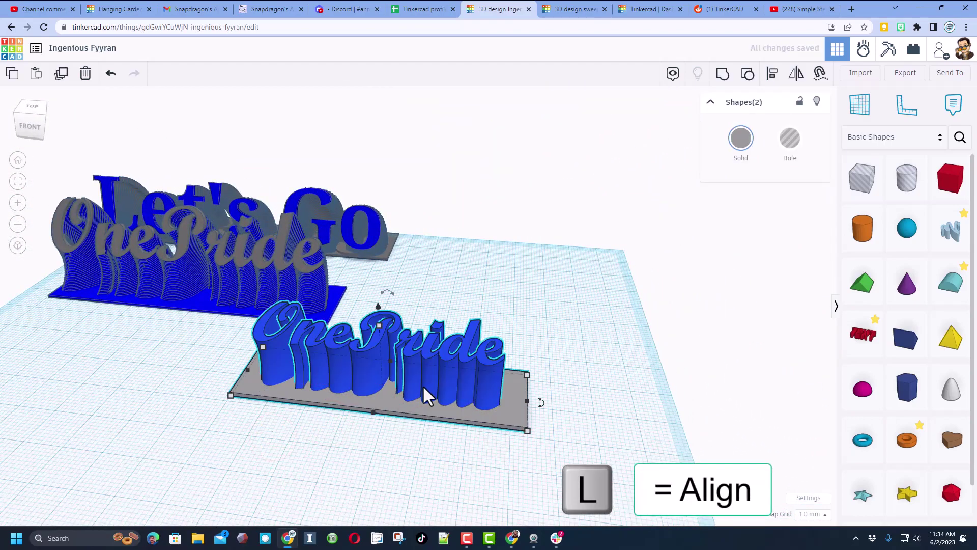
pyautogui.press('l')
pyautogui.click(368, 424)
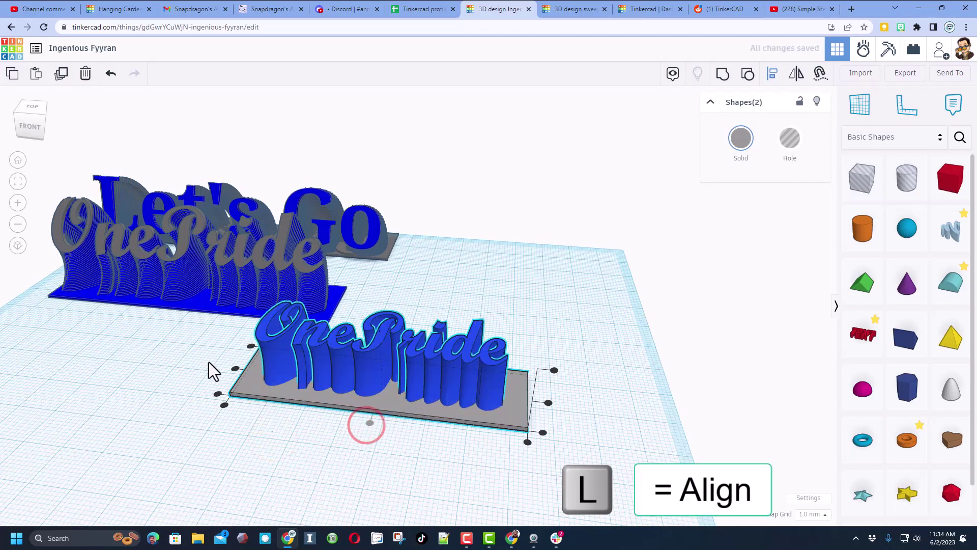
pyautogui.click(233, 368)
# Check the export formats available for the whole design, and close the export dialog without downloading.
pyautogui.moveTo(234, 368); pyautogui.dragTo(243, 404, button='right')
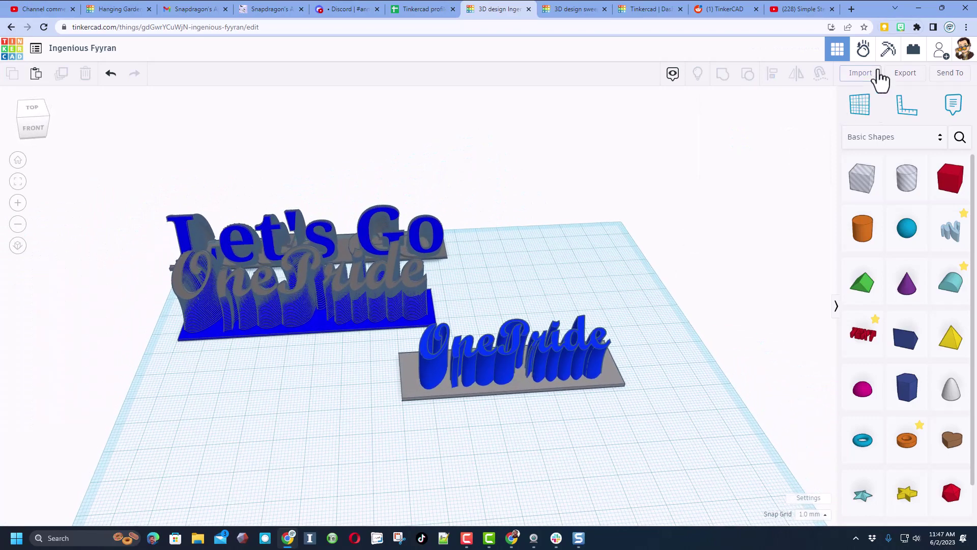
pyautogui.click(902, 74)
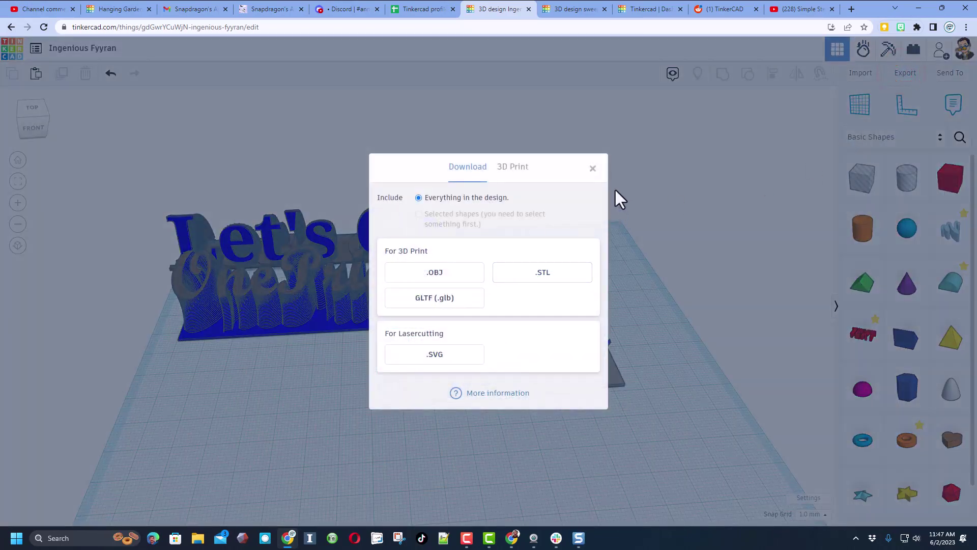
pyautogui.click(593, 169)
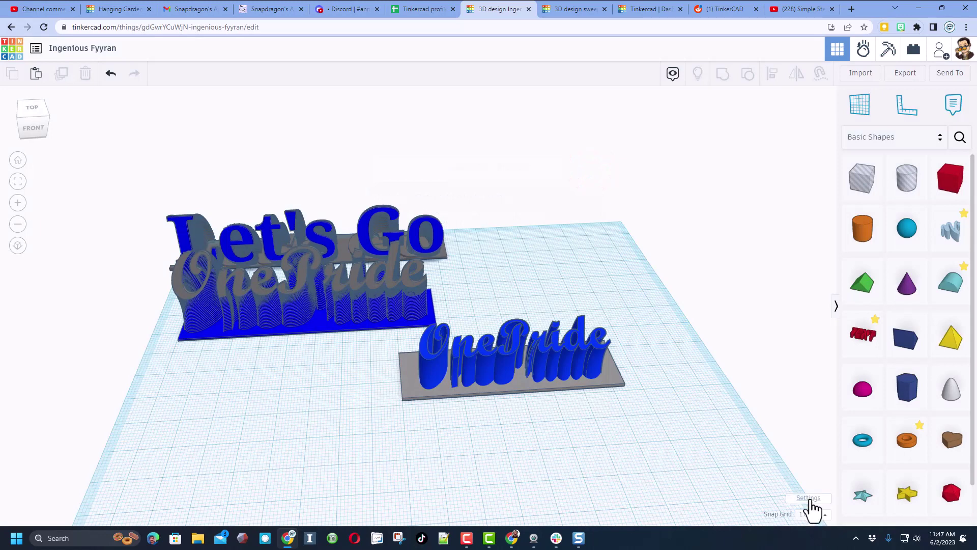
# Hide the workspace grid and set the workspace background colour to the dark blue preset.
pyautogui.click(809, 498)
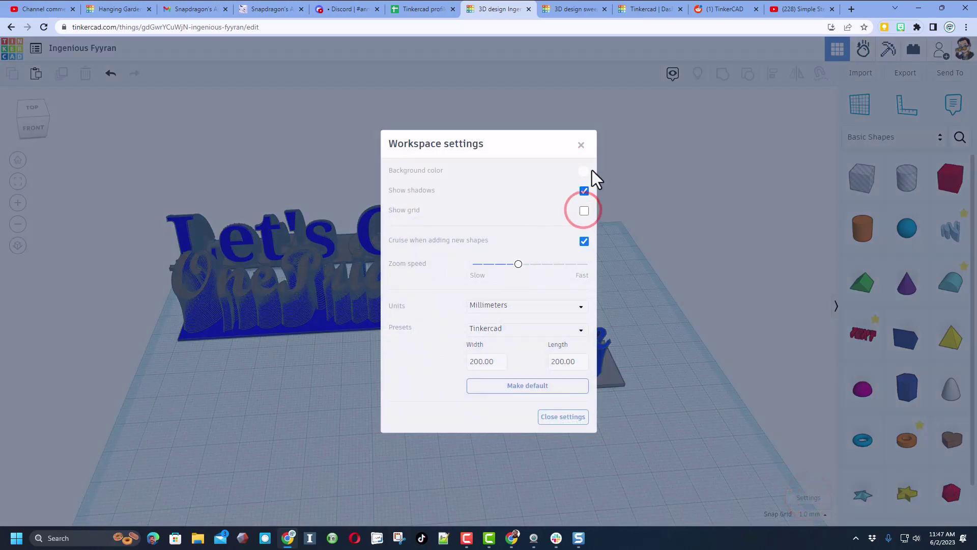
pyautogui.click(584, 170)
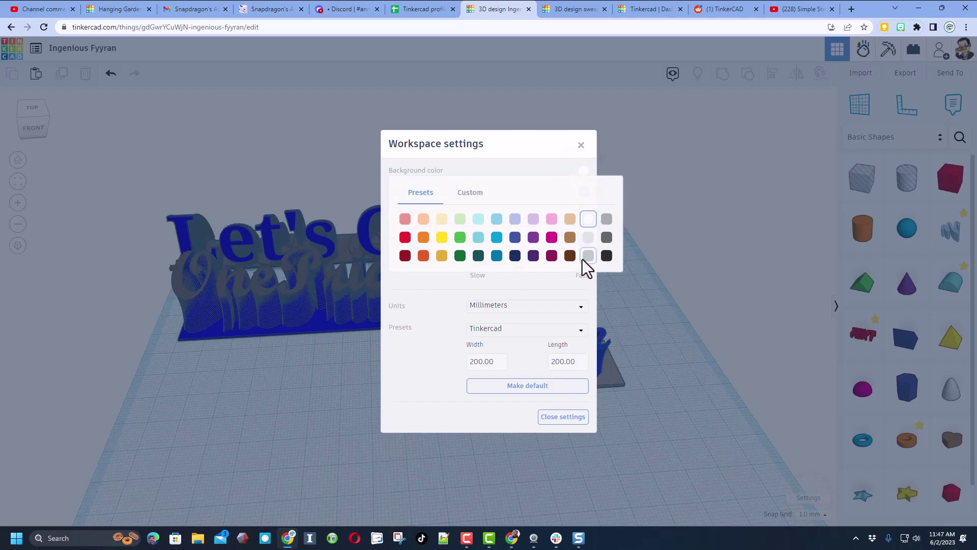
pyautogui.click(517, 237)
pyautogui.click(671, 261)
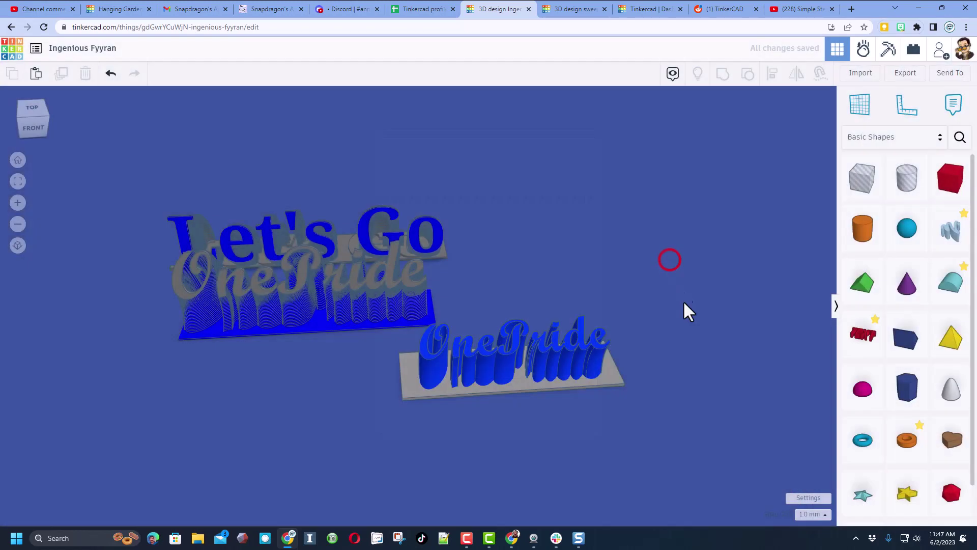
# Rename the design One Pride Sweeping Text and return to the dashboard of designs.
pyautogui.moveTo(686, 310); pyautogui.dragTo(650, 301, button='right')
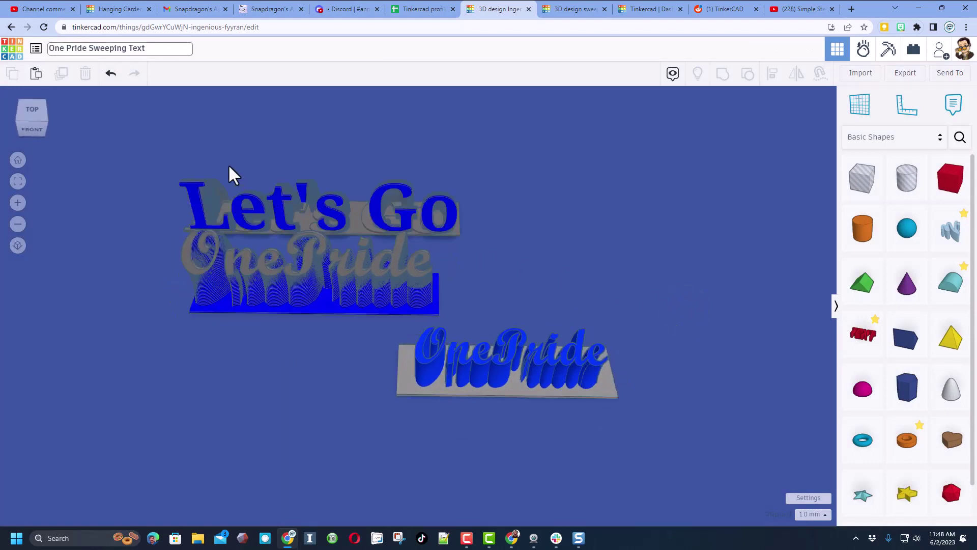
pyautogui.click(174, 131)
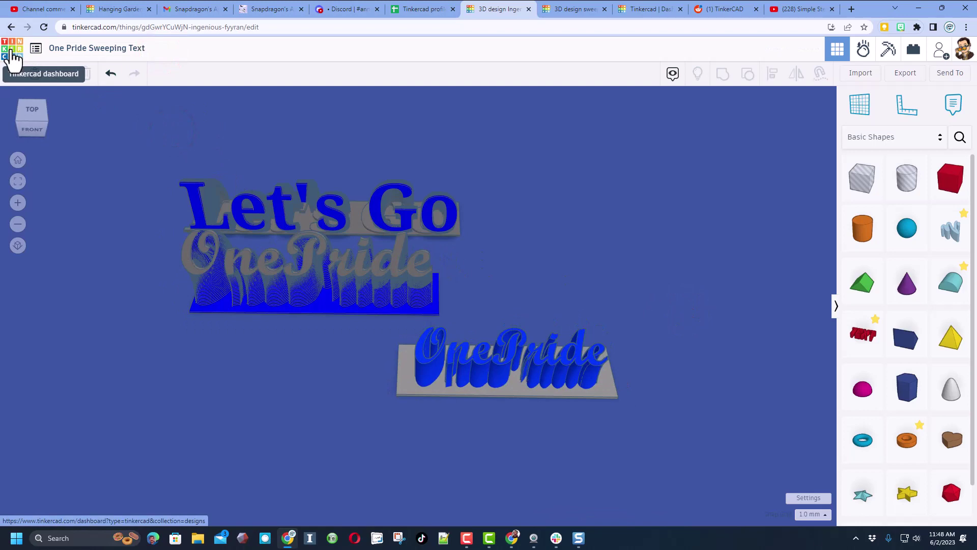
pyautogui.click(12, 51)
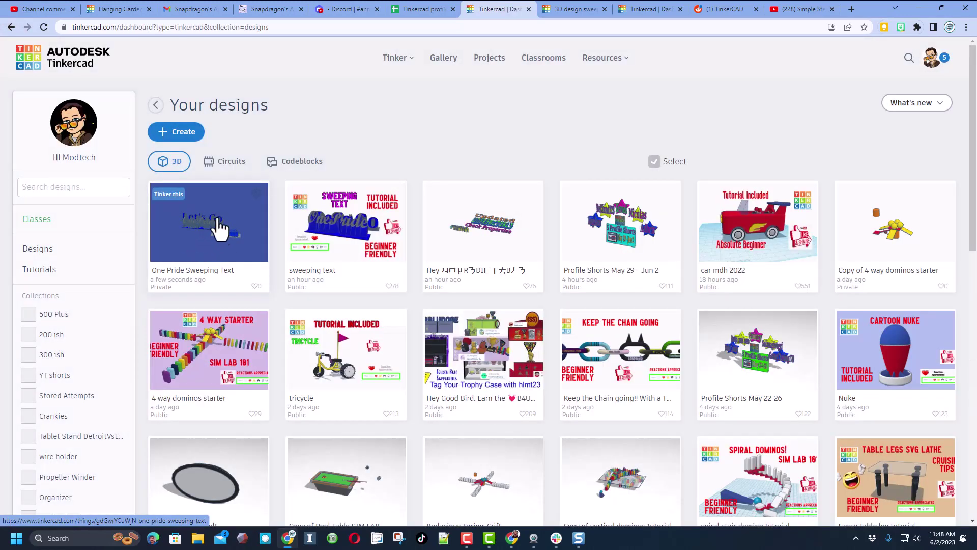
# In the new design's properties, set the name Sweeping Text Hack!, a description with tutorial links, and tags hl modtech, fun, hlmodtech, tutorial and lesson.
pyautogui.click(255, 194)
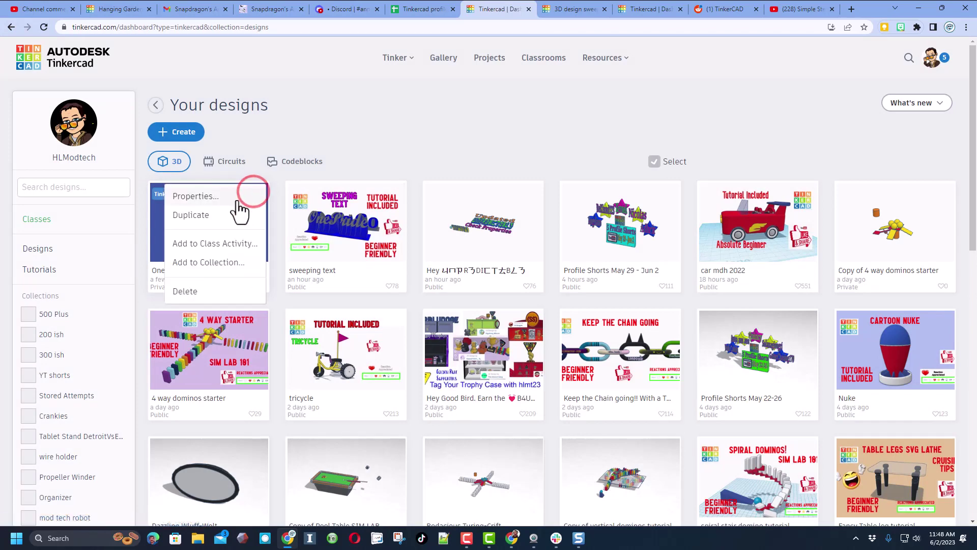
pyautogui.click(234, 198)
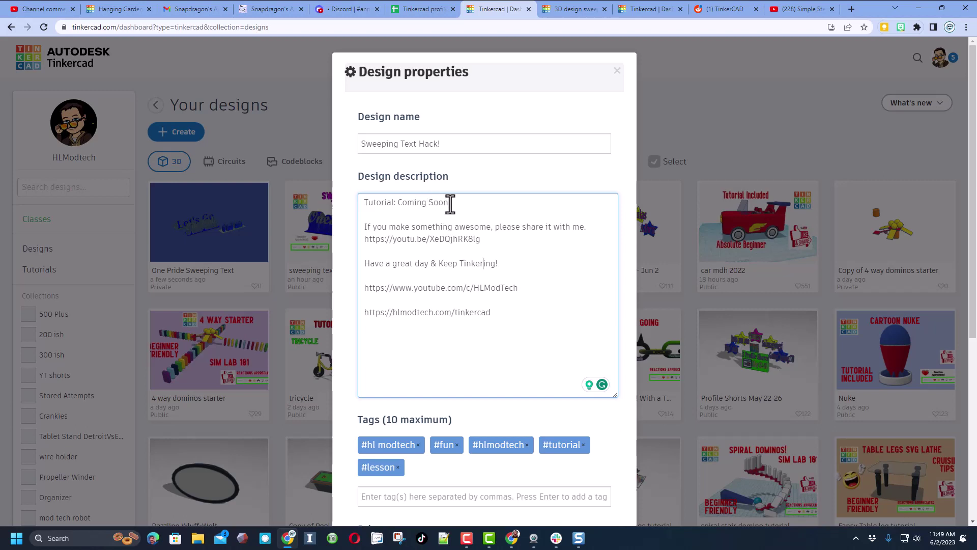
# Add the tag hlmt23 to the design's tags and remove it again.
pyautogui.scroll(-3, 494, 243)
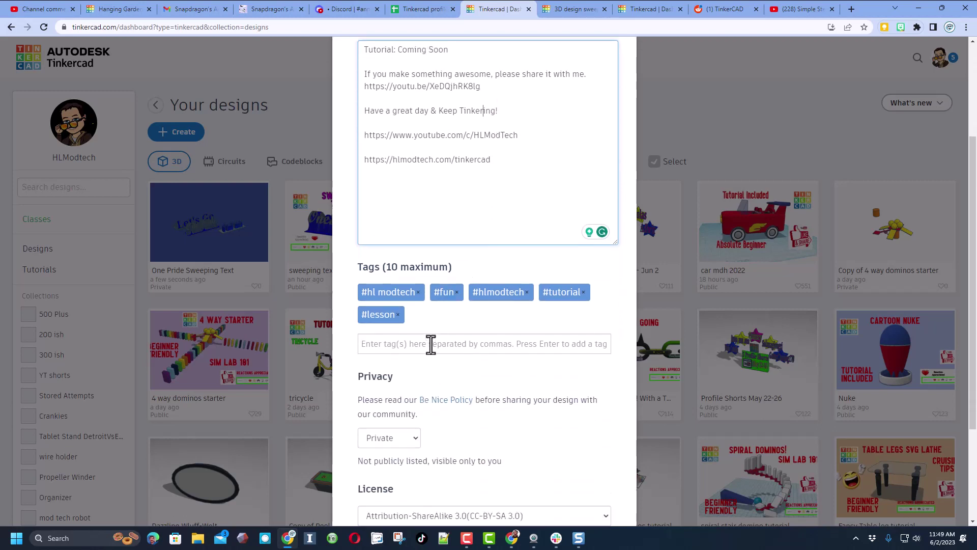
pyautogui.click(431, 344)
pyautogui.write('hlmt23')
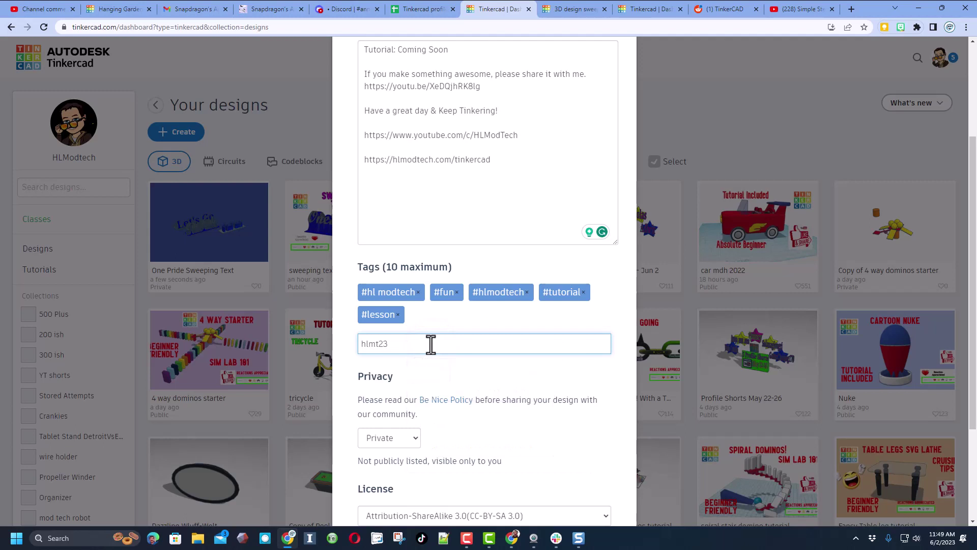
pyautogui.press('Return')
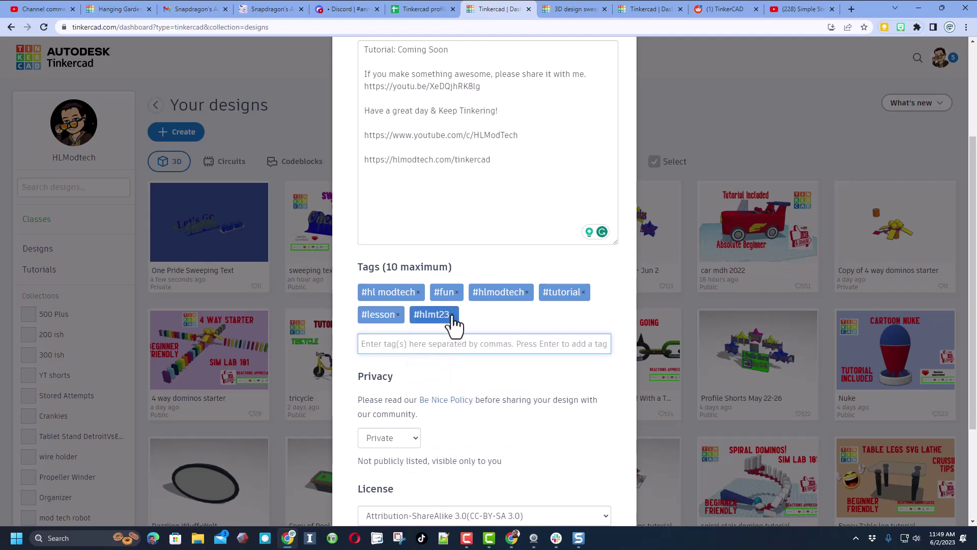
pyautogui.click(452, 315)
# Set the design's privacy to Public.
pyautogui.scroll(-2, 467, 333)
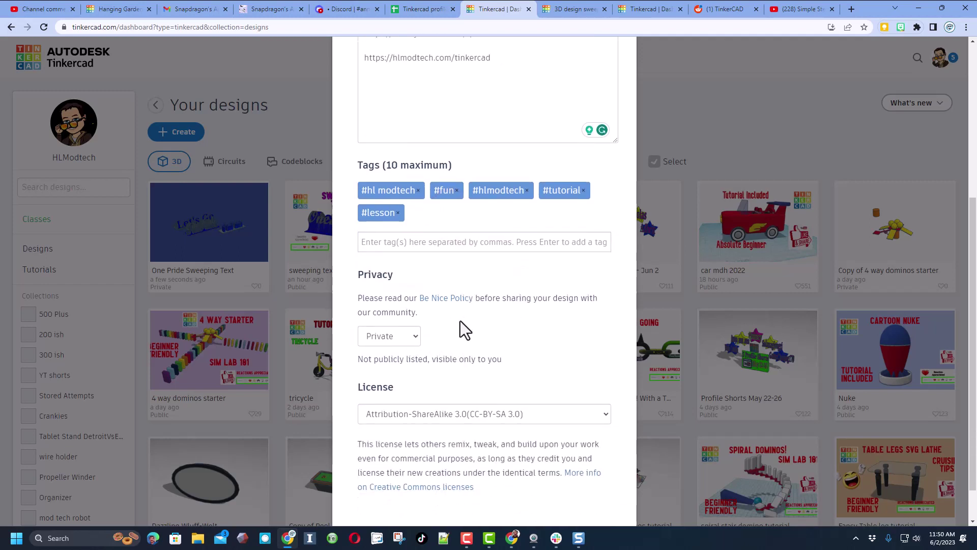
pyautogui.click(407, 336)
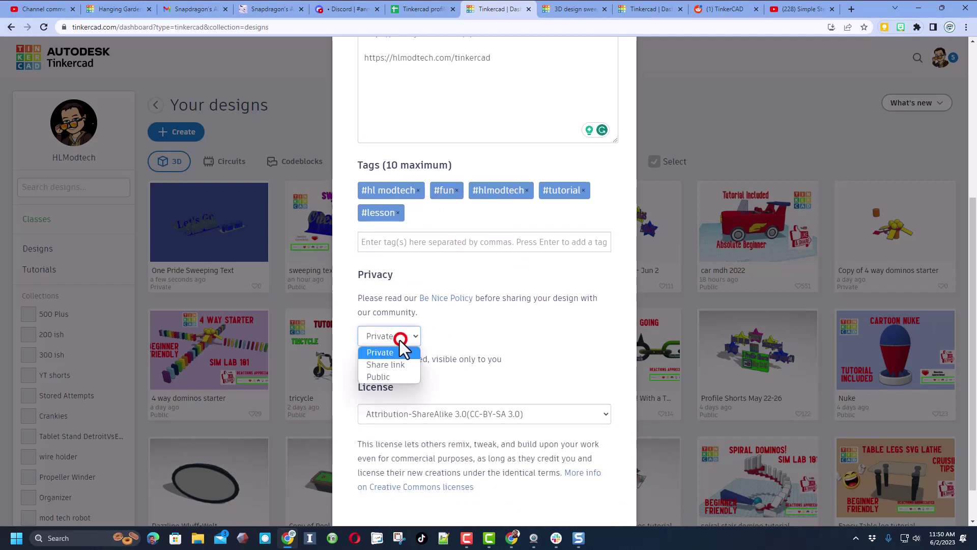
pyautogui.click(397, 377)
pyautogui.scroll(-1, 465, 387)
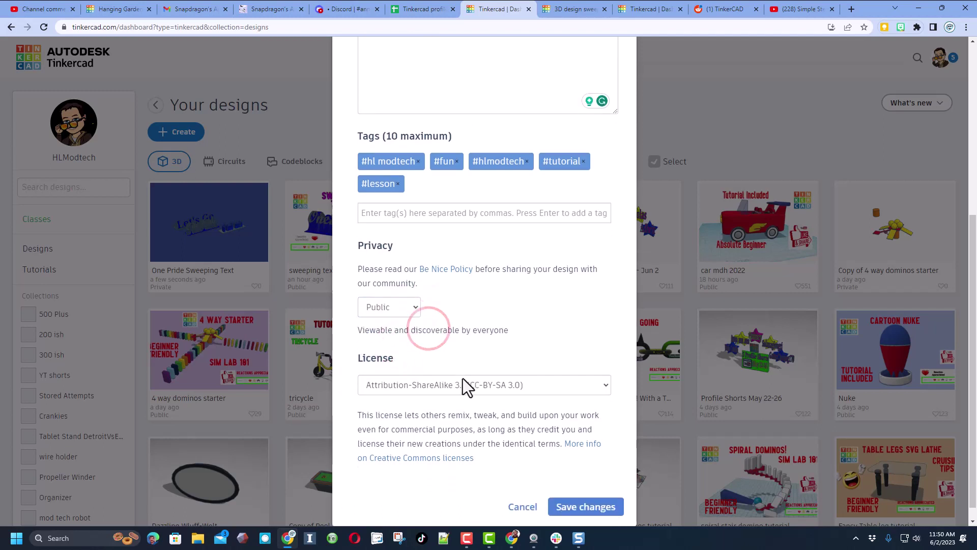
# Set the design's license to Attribution-NoDerivs 3.0 (CC-BY-ND 3.0), review the properties and save the changes.
pyautogui.click(443, 369)
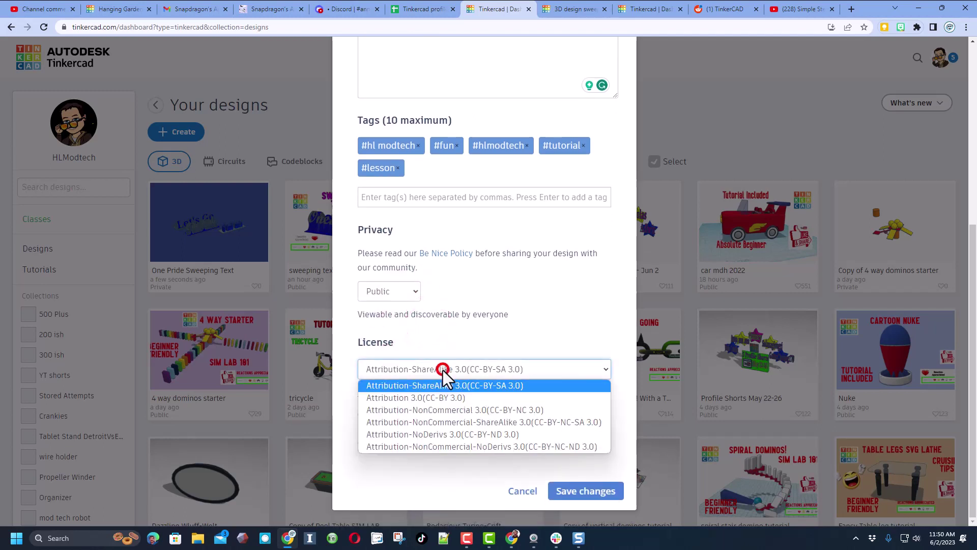
pyautogui.click(442, 435)
pyautogui.scroll(5, 480, 312)
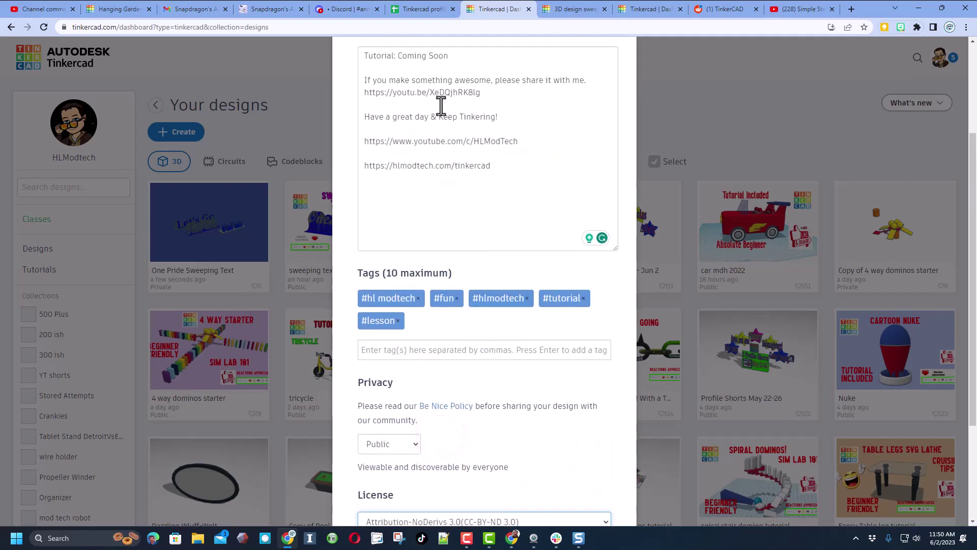
pyautogui.scroll(-1, 580, 331)
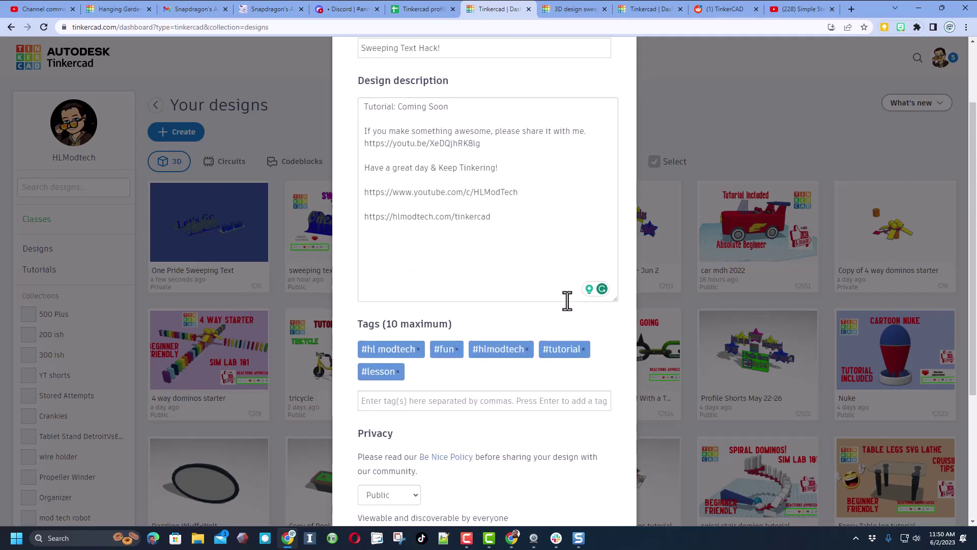
pyautogui.scroll(-4, 547, 308)
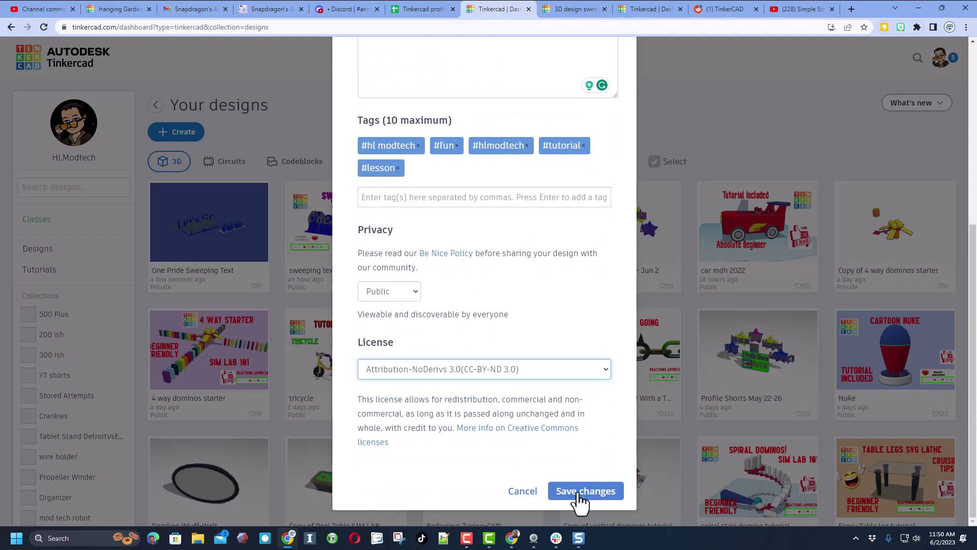
pyautogui.click(578, 492)
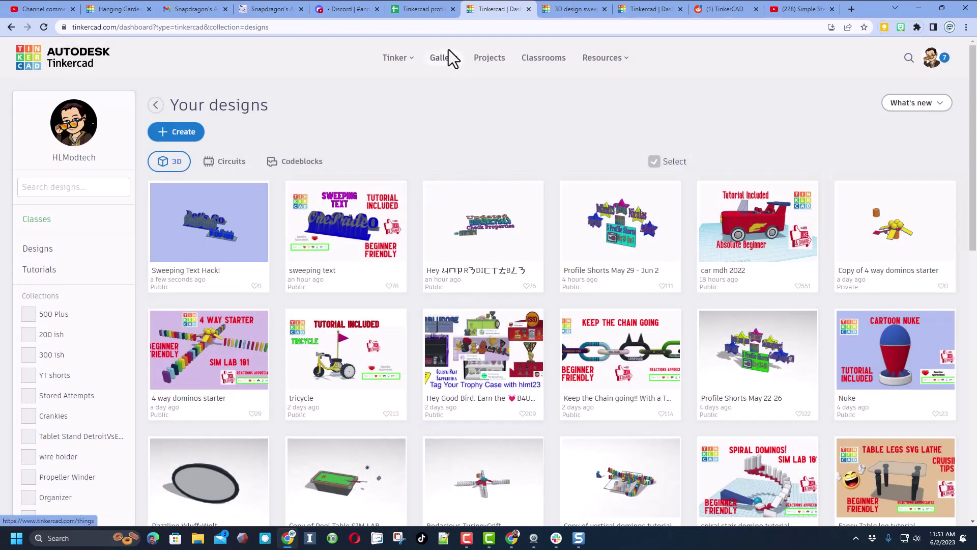
# Turn off the staff picks filter in the community gallery and check the reactions available on the published Sweeping Text Hack! design.
pyautogui.click(443, 58)
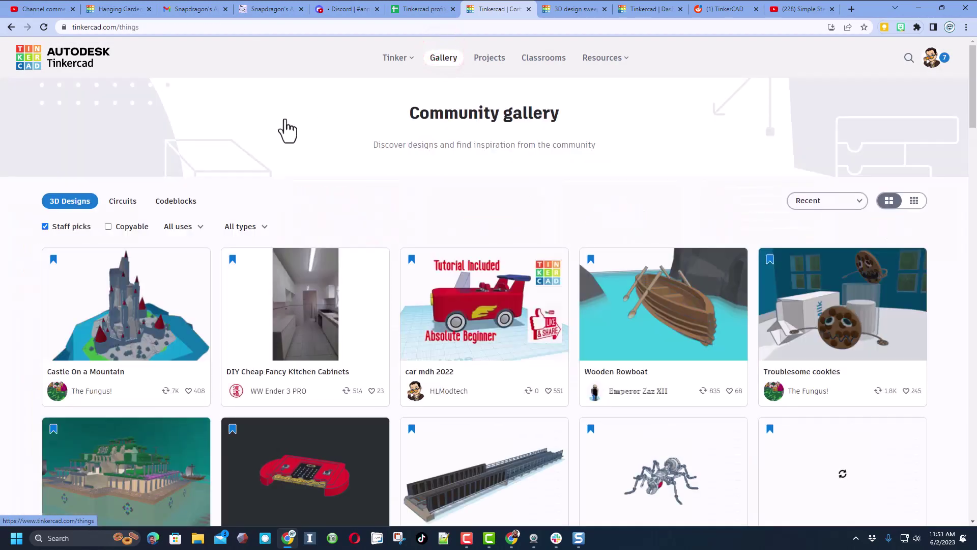
pyautogui.click(45, 226)
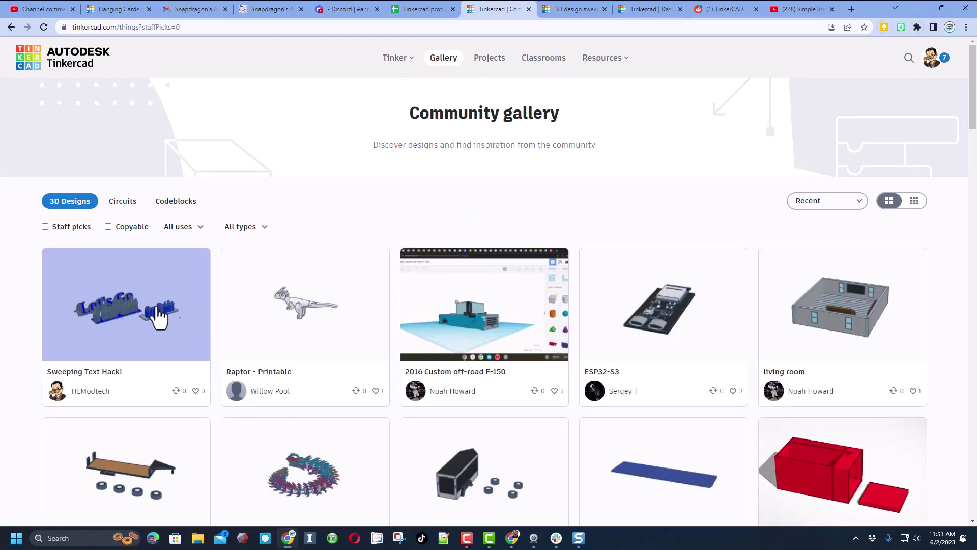
pyautogui.click(138, 311)
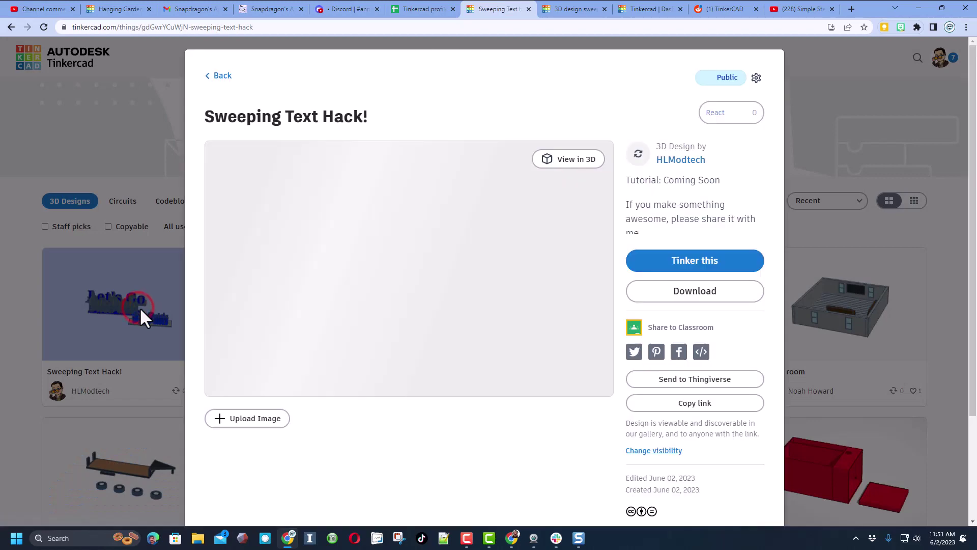
pyautogui.click(740, 113)
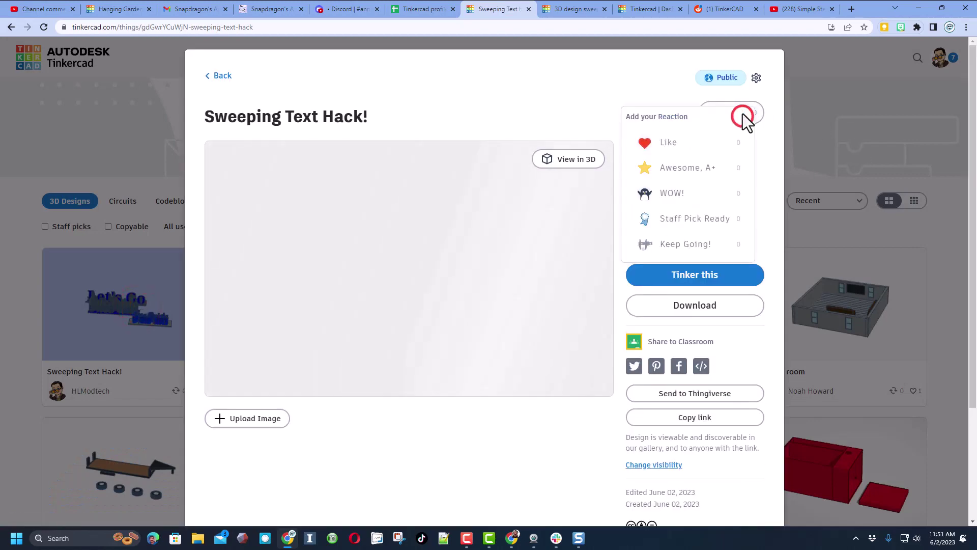
pyautogui.click(797, 230)
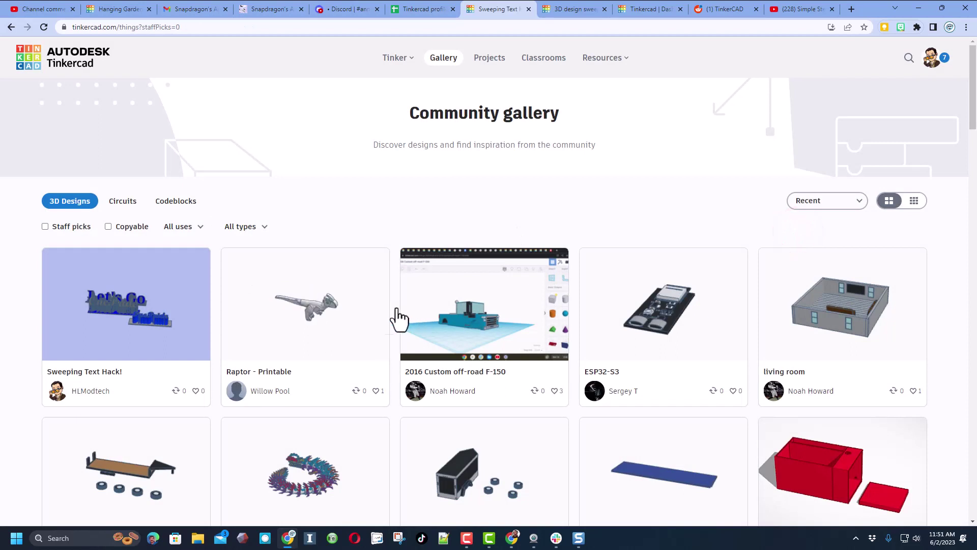
# Open the Raptor - Printable design from the community gallery and give it the Awesome, A+ reaction.
pyautogui.click(316, 318)
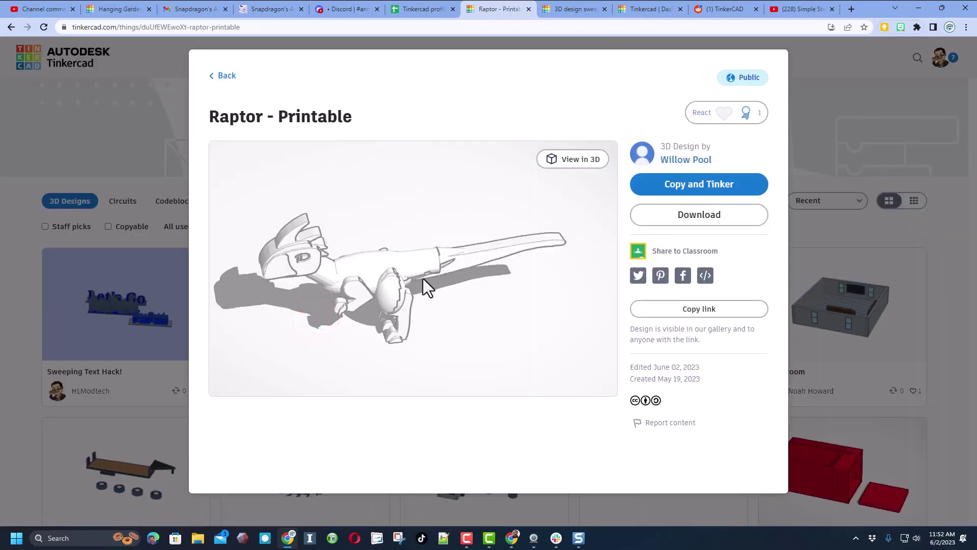
pyautogui.click(710, 110)
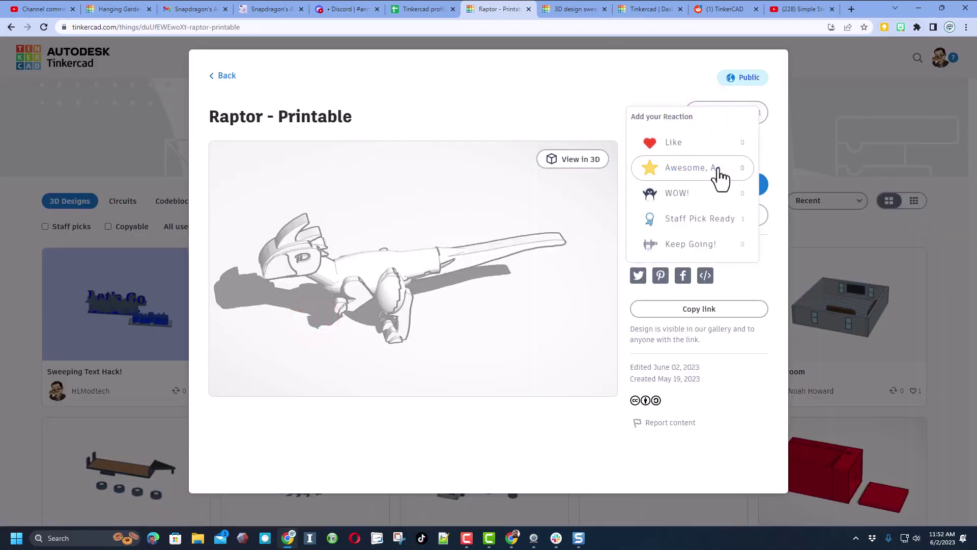
pyautogui.click(658, 168)
pyautogui.click(816, 60)
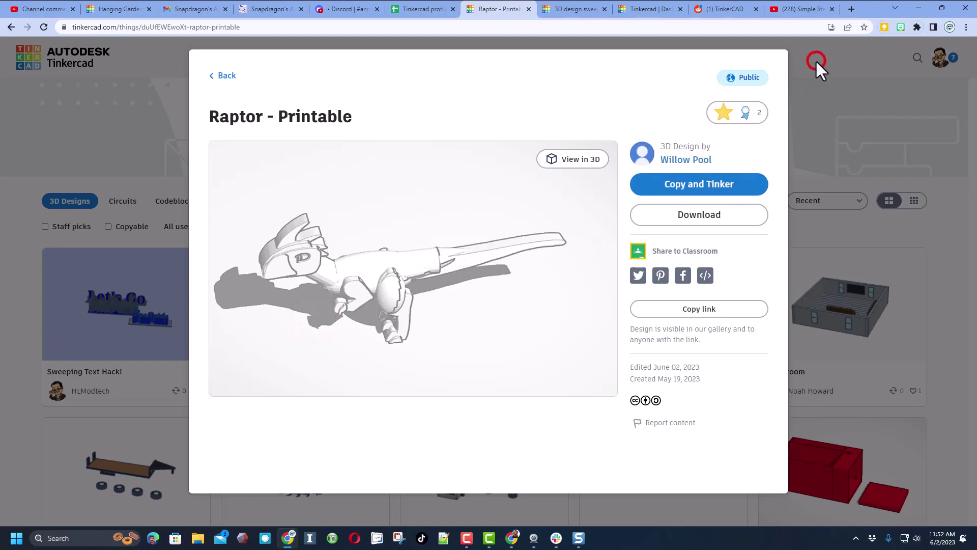